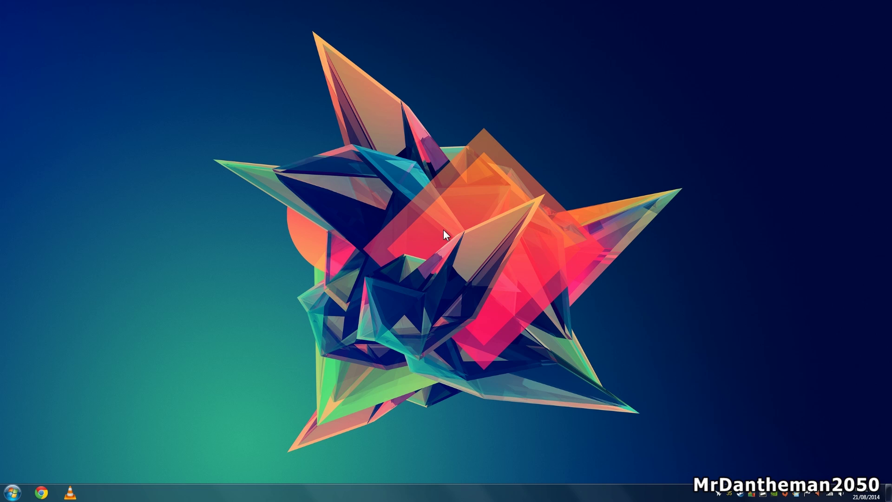
Turn on the display of desktop icons.
right_click(380, 189)
mouse_move(454, 199)
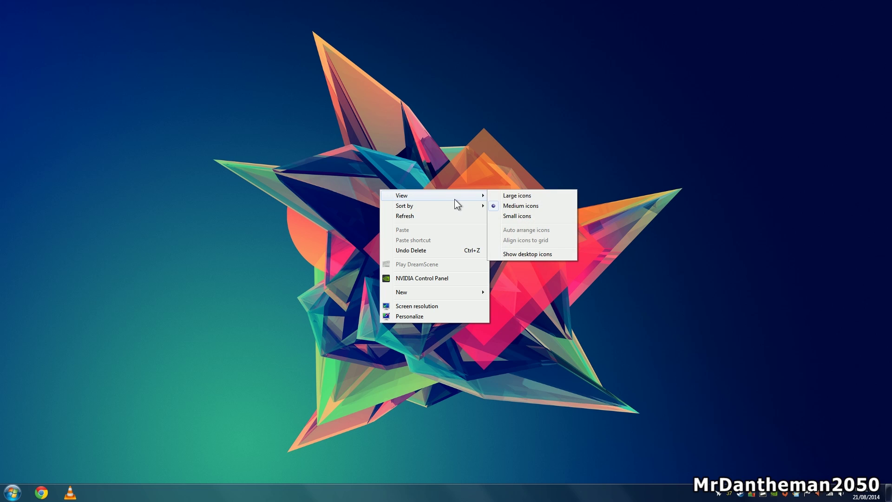
click(518, 255)
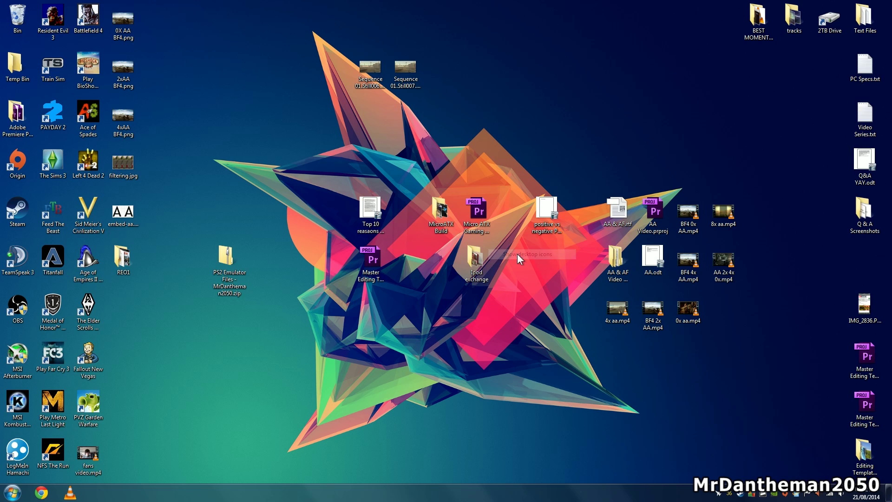
Extract the PS2 Emulator Files zip archive directly onto the desktop.
click(234, 291)
right_click(222, 263)
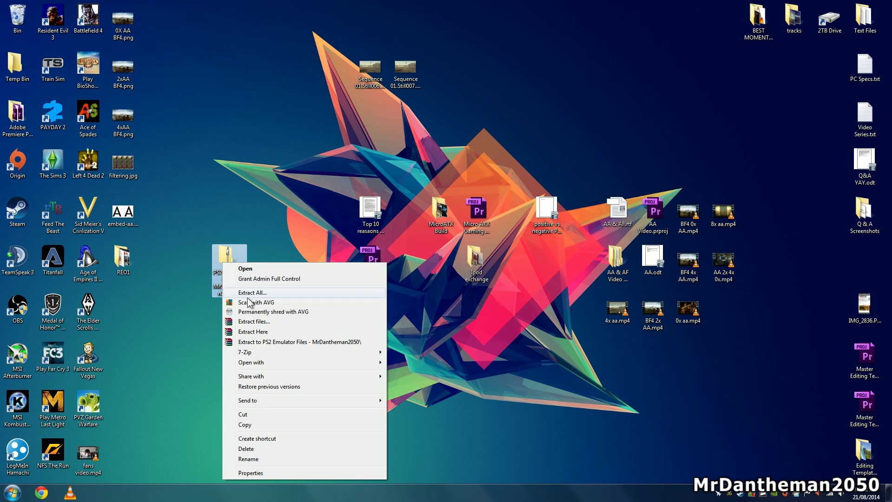
click(253, 331)
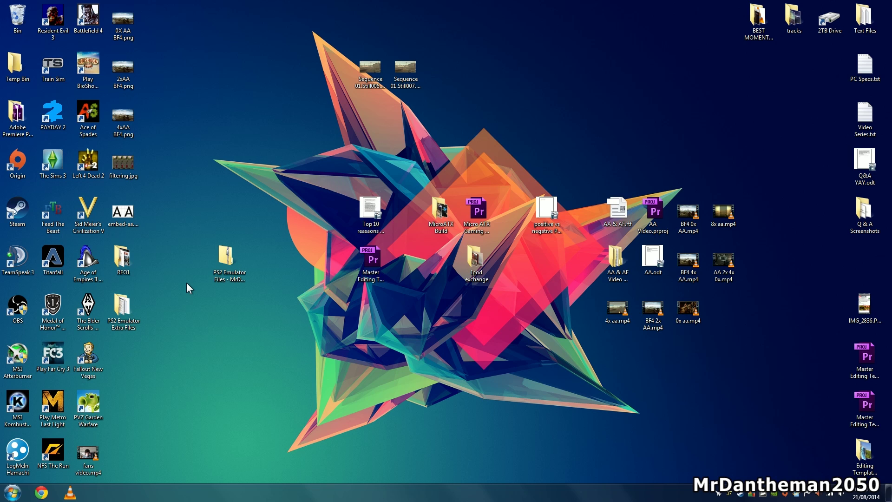
Open the extracted PS2 Emulator Extra Files folder, look at its PS2 BIOS subfolder, and return to the parent folder.
double_click(124, 305)
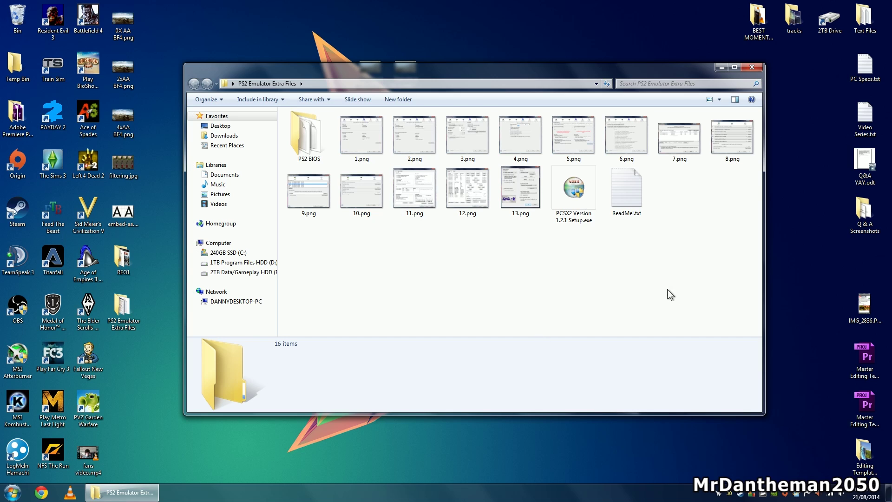
click(571, 222)
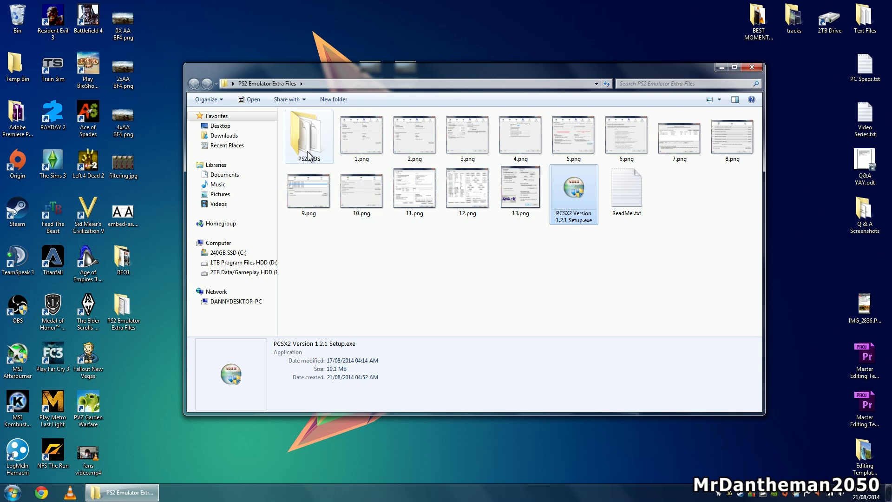
double_click(305, 136)
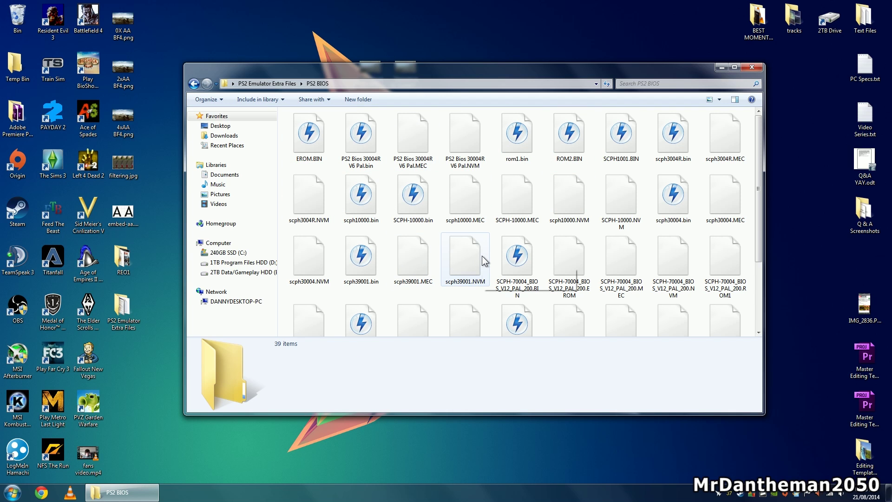
click(201, 87)
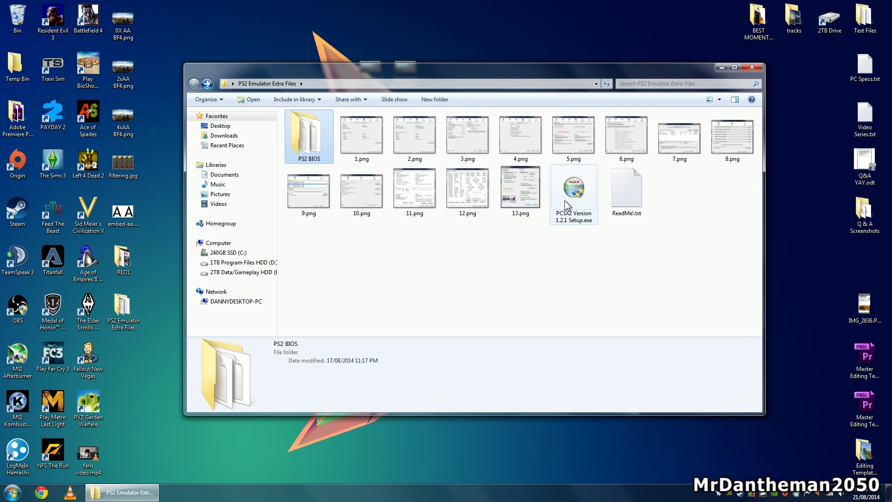
Run PCSX2 Version 1.2.1 Setup.exe as administrator and allow it to make changes to the computer.
click(581, 201)
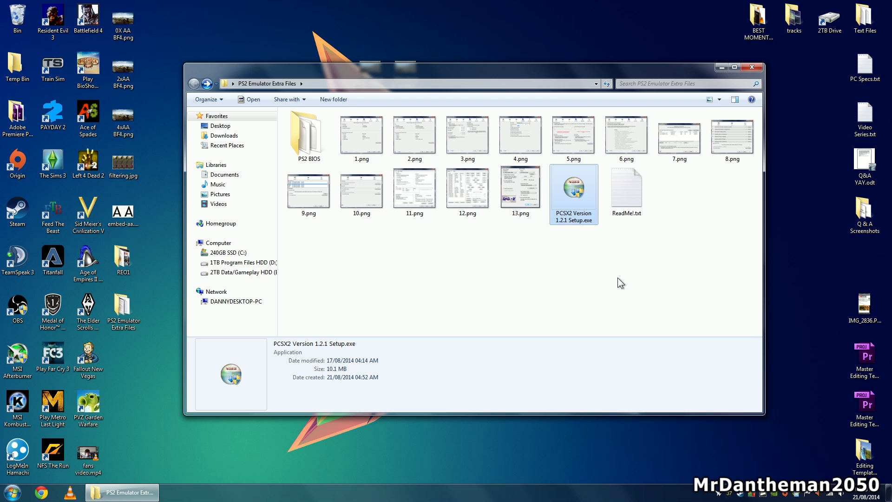
right_click(569, 179)
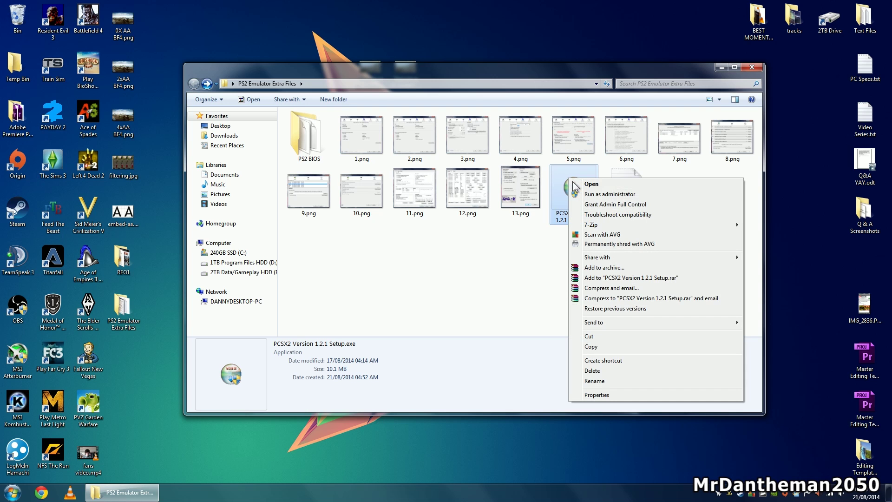
click(587, 195)
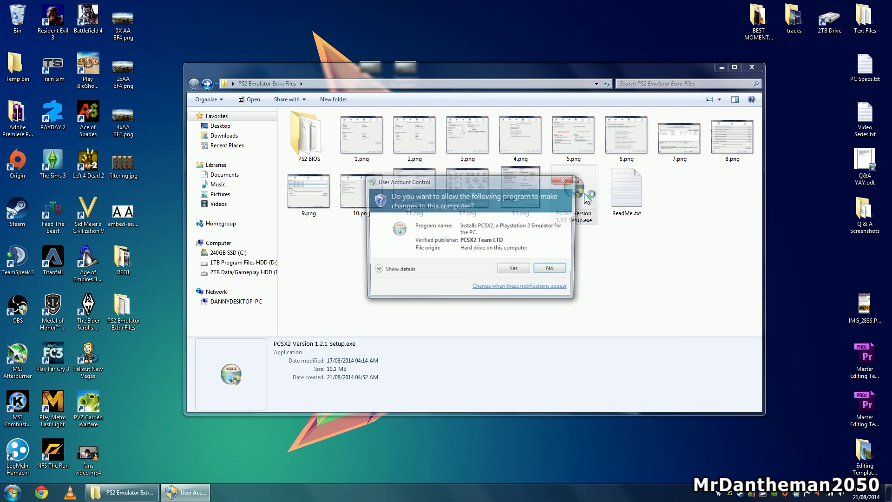
click(520, 268)
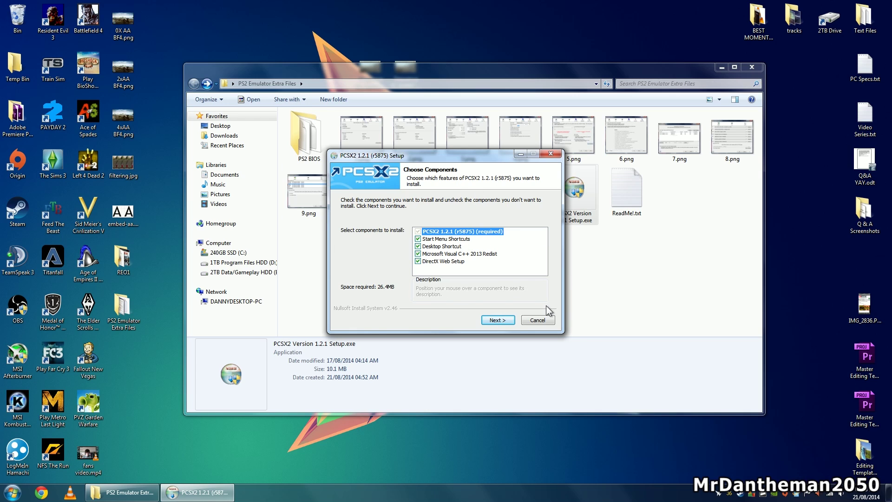
Install PCSX2 1.2.1 with the default components and destination folder, and close the installer.
click(499, 321)
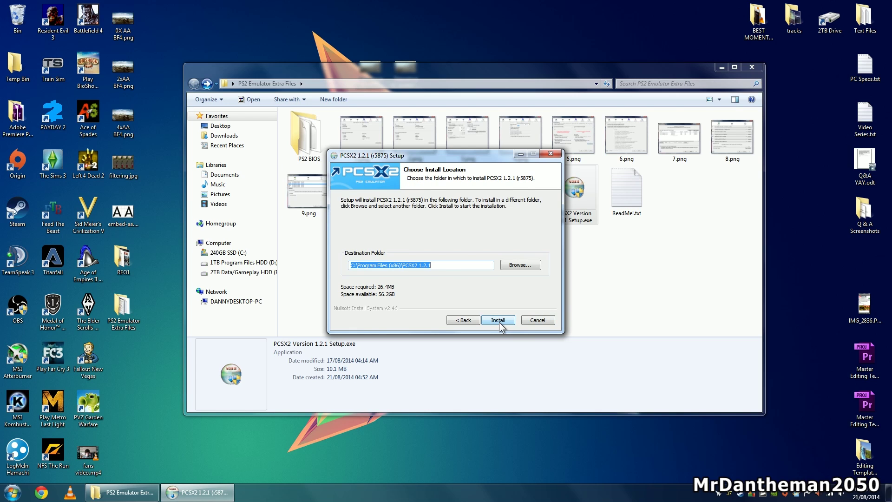
click(498, 320)
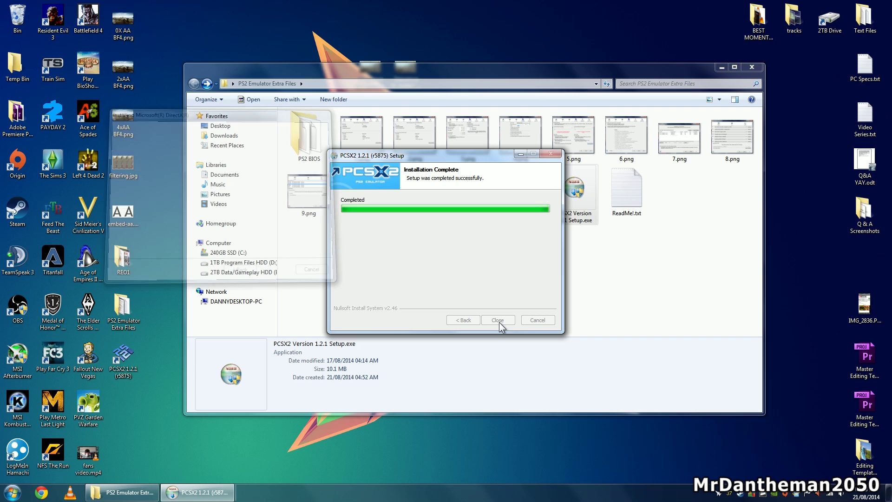
click(499, 320)
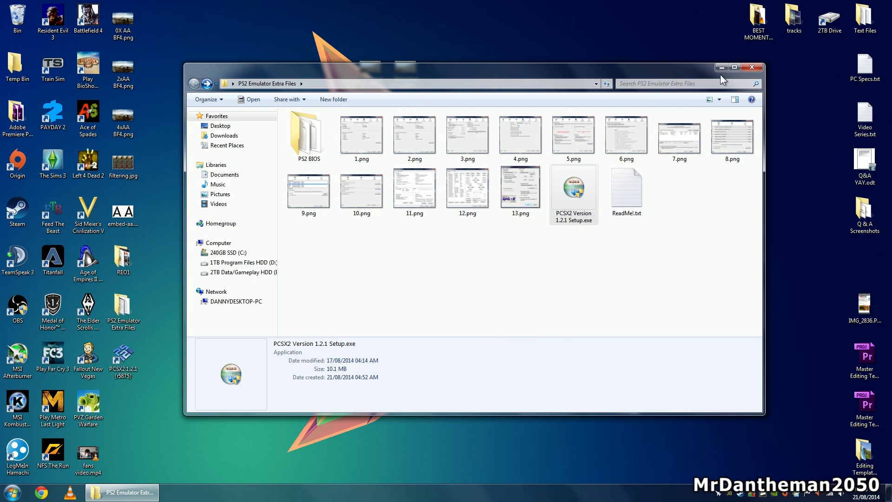
Minimise the folder window and launch PCSX2 1.2.1 from its desktop shortcut as administrator, allowing the permission request.
click(720, 68)
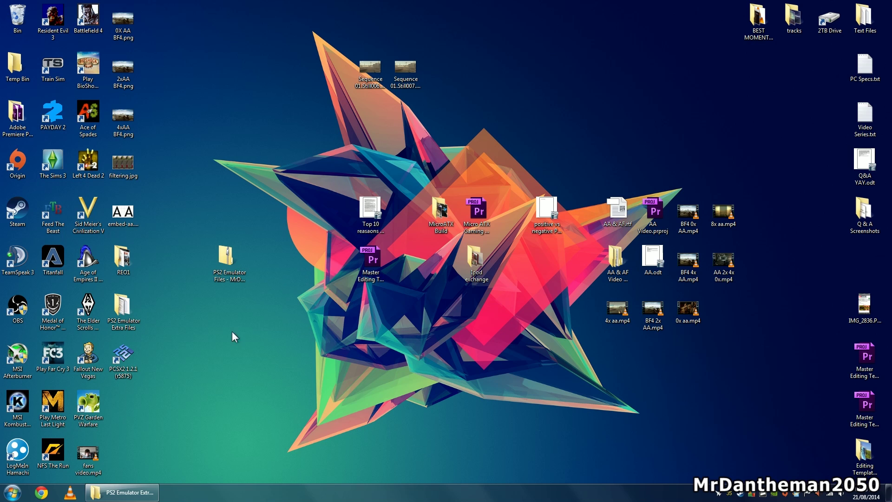
right_click(123, 360)
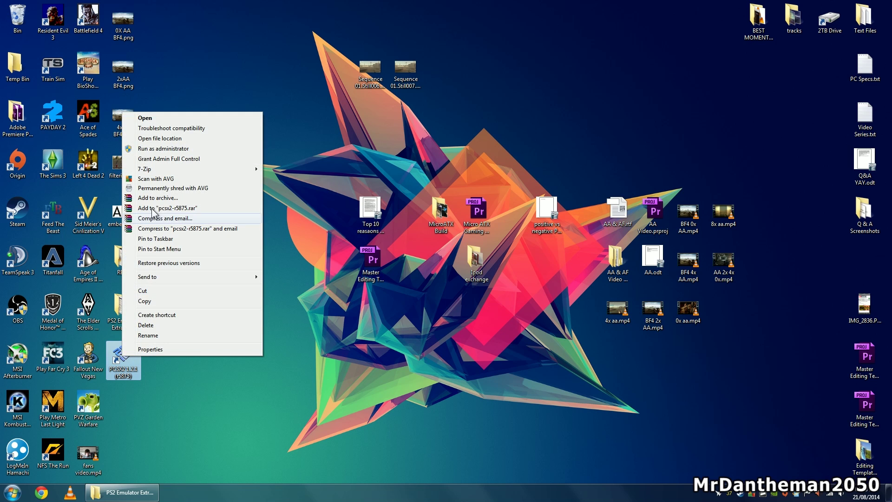
click(144, 150)
click(480, 262)
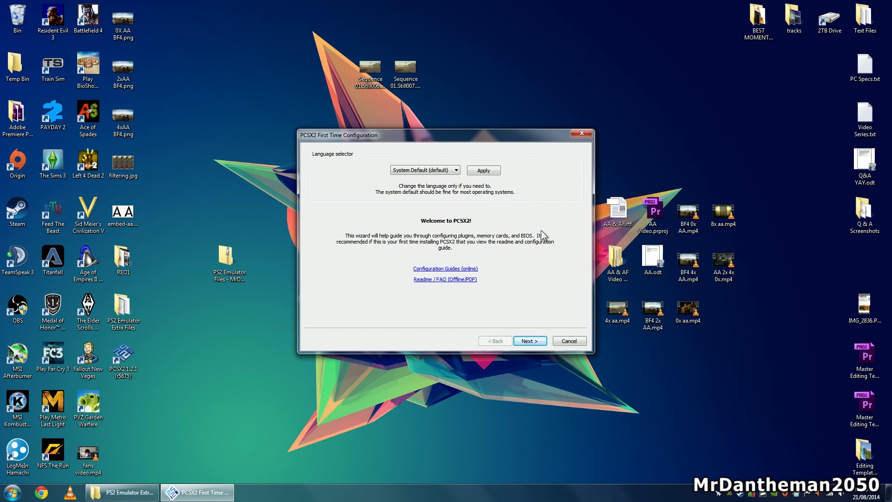
Keep the System Default language in the first-time configuration and continue to the plugin settings.
click(436, 172)
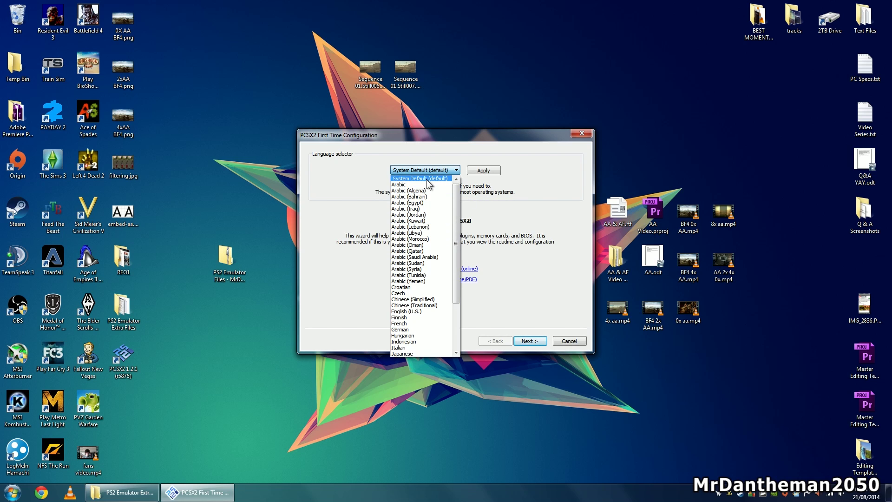
click(426, 179)
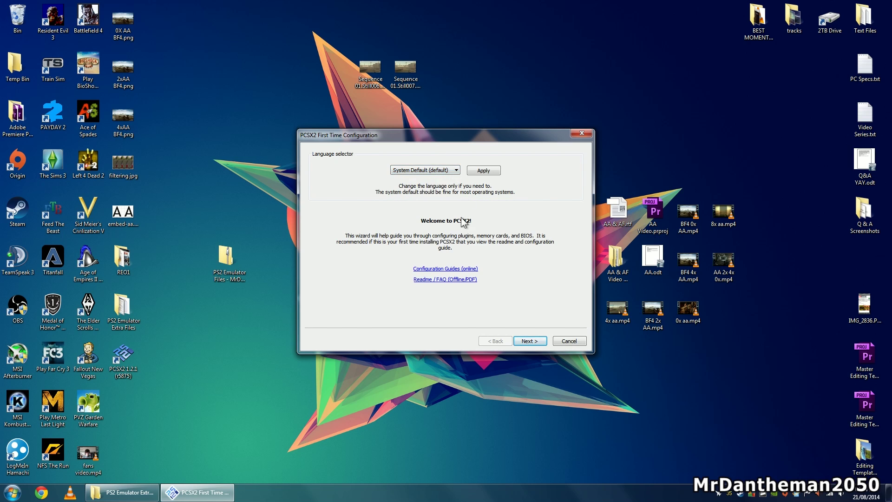
click(527, 343)
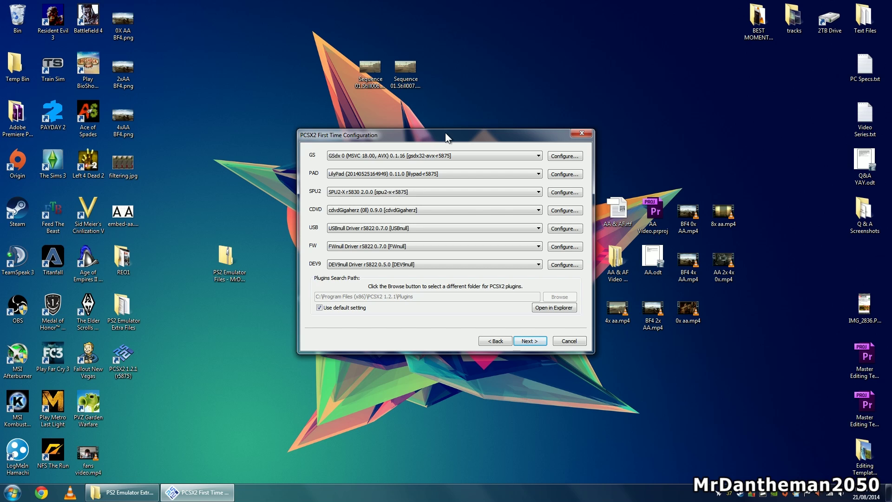
Check the GS and PAD plugin choices, keep the default plugins, and continue to the BIOS selection page.
click(502, 156)
click(500, 156)
click(484, 175)
click(485, 171)
click(528, 342)
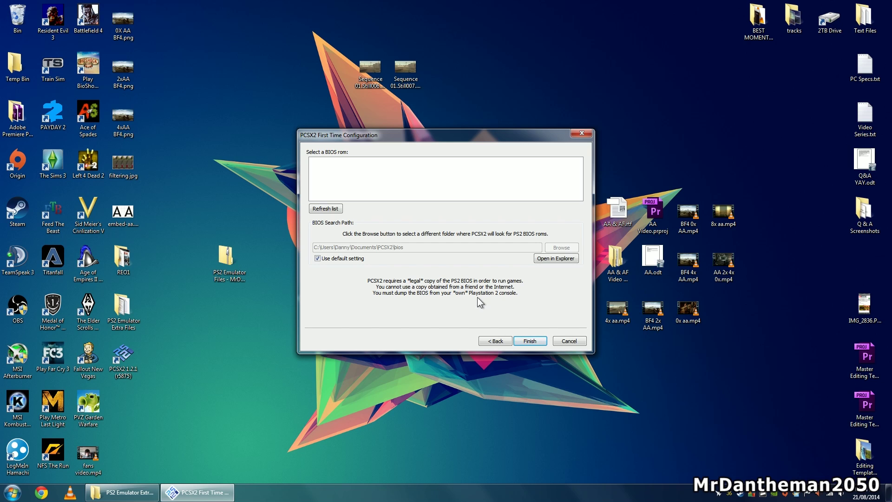
Disable the default setting for the BIOS search path, and open the 240GB SSD (C:) drive in a file window.
click(318, 260)
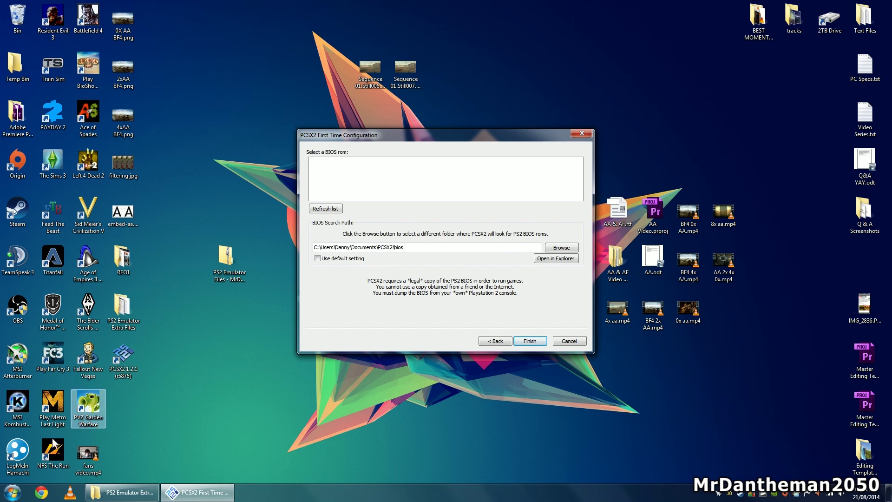
key(super)
click(148, 296)
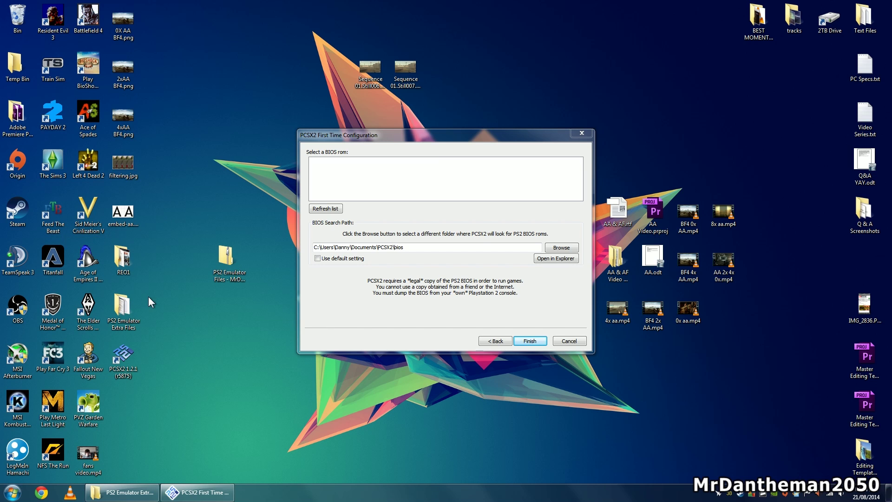
double_click(324, 142)
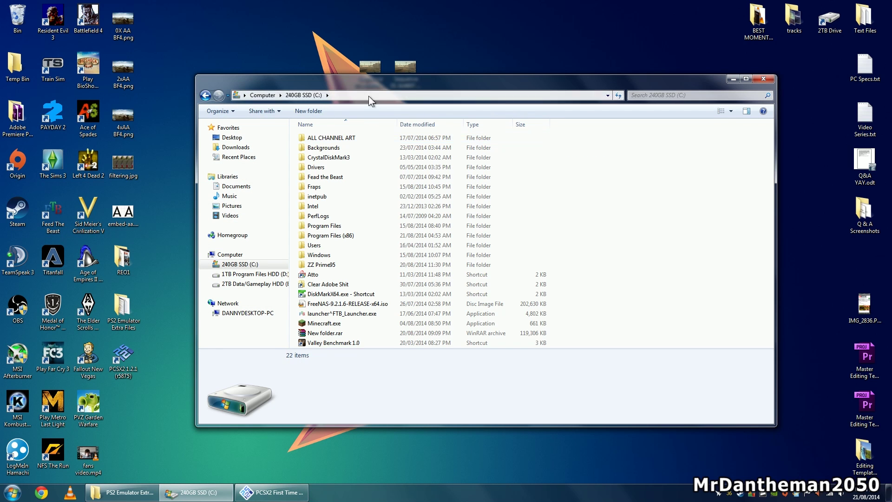
drag(369, 95, 385, 48)
drag(492, 378, 481, 424)
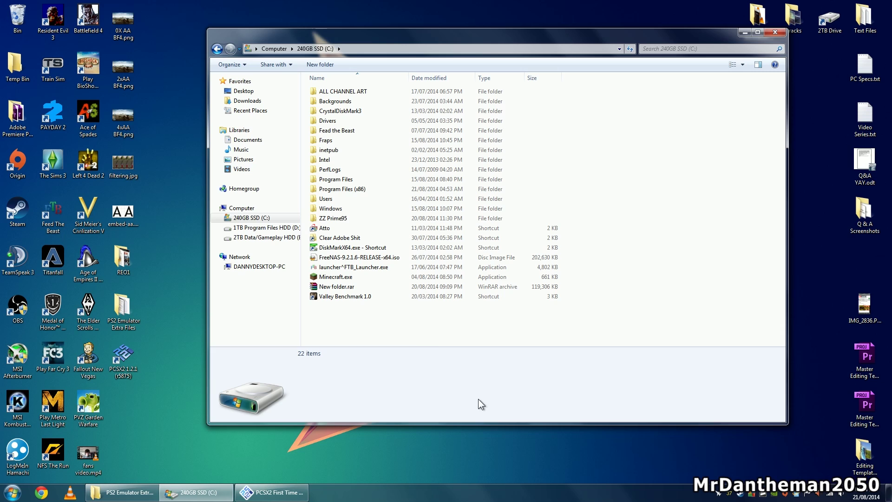
Create a new folder named "Ps2 bios" in the root of the C: drive.
right_click(400, 319)
mouse_move(451, 419)
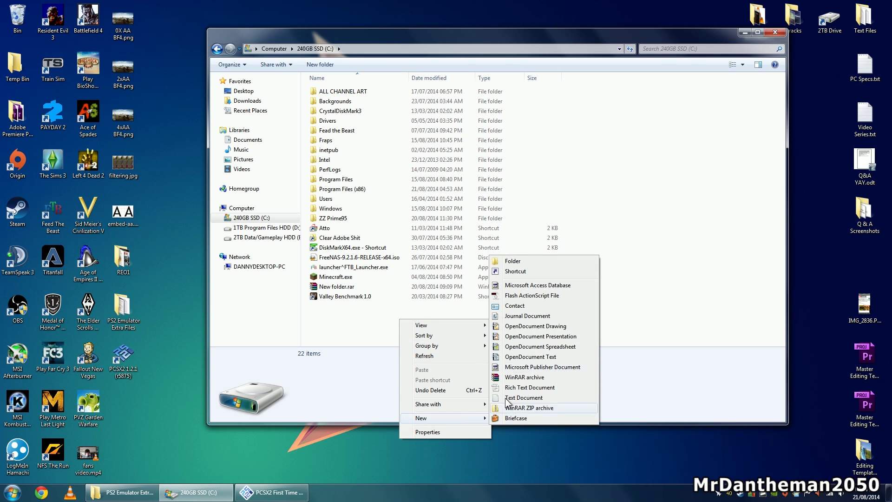
click(511, 264)
text(P)
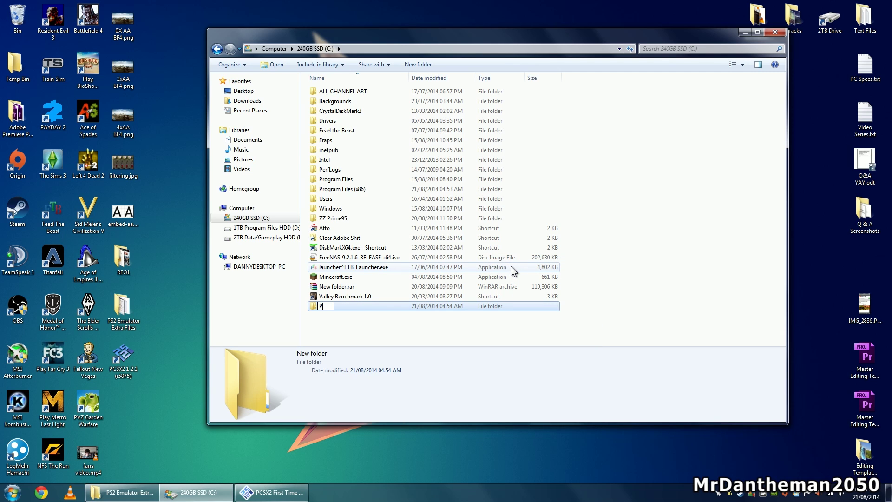
text(s2 bios)
key(Return)
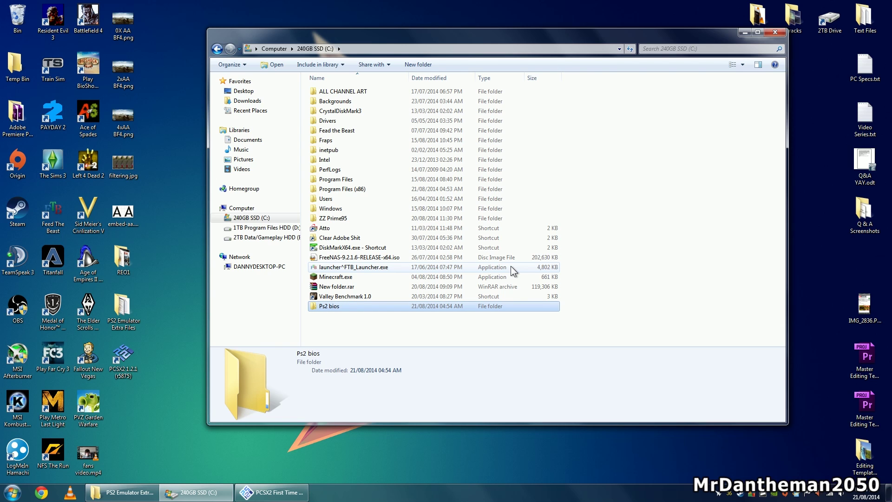
Open the PS2 BIOS folder inside PS2 Emulator Extra Files and select all of its files.
click(124, 492)
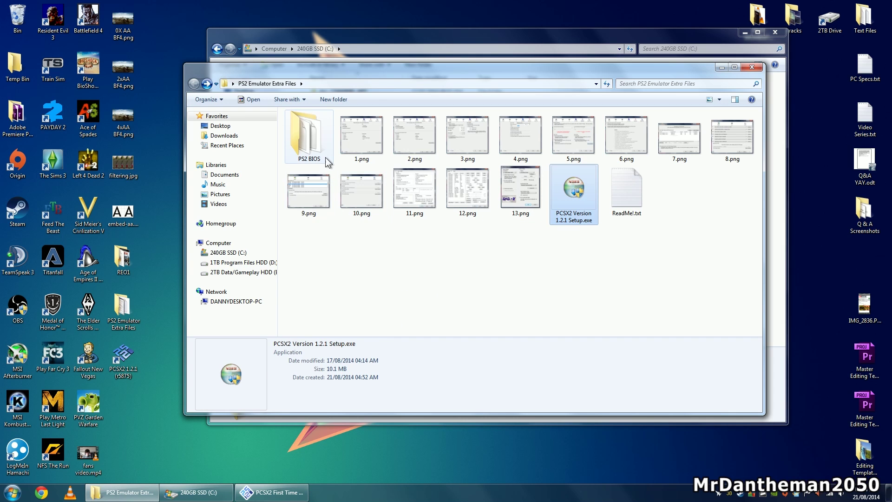
double_click(325, 155)
click(590, 201)
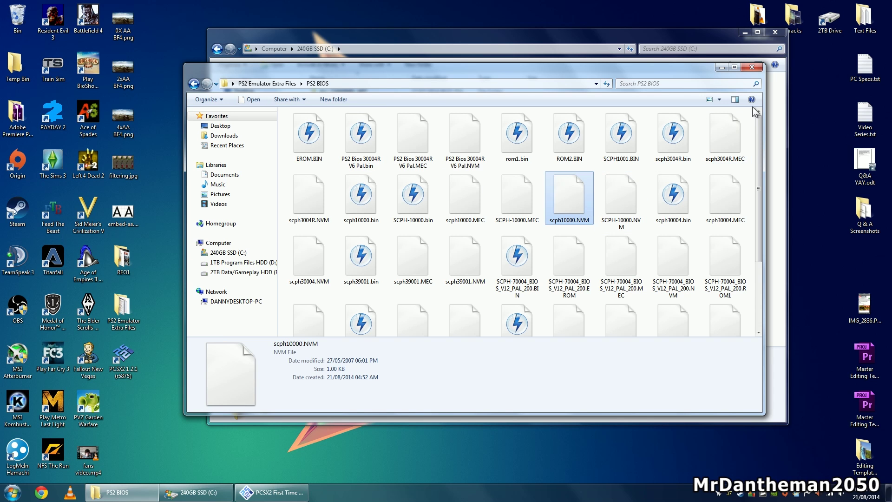
drag(756, 112, 599, 163)
key(ctrl+a)
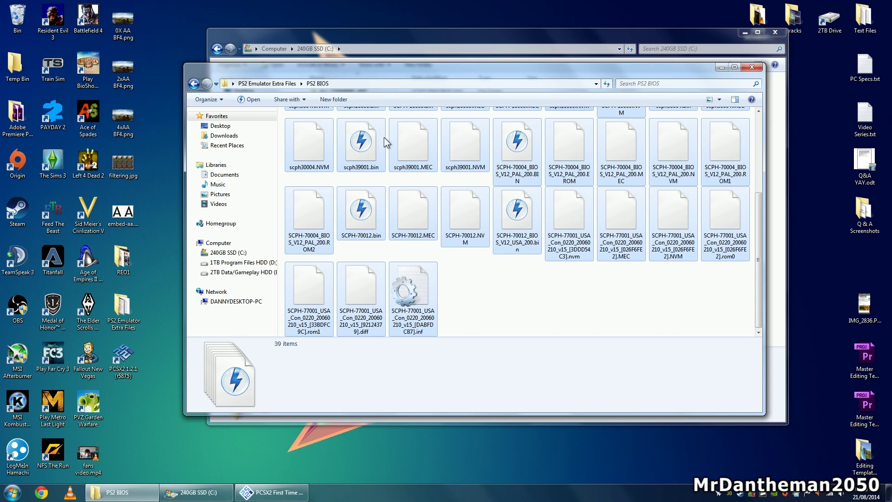
Copy the selected PS2 BIOS files into the empty "Ps2 bios" folder on the C: drive, arranging both file windows side by side.
drag(344, 77, 391, 343)
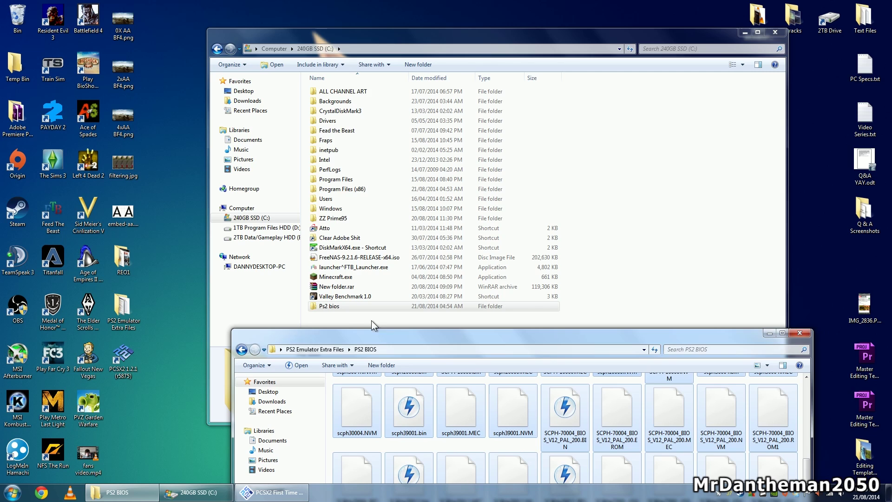
double_click(352, 308)
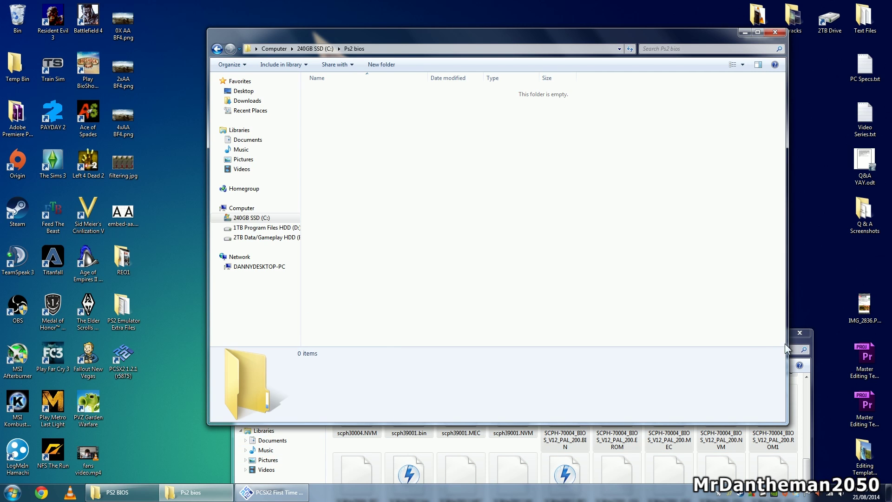
click(795, 350)
click(601, 37)
drag(601, 37, 349, 48)
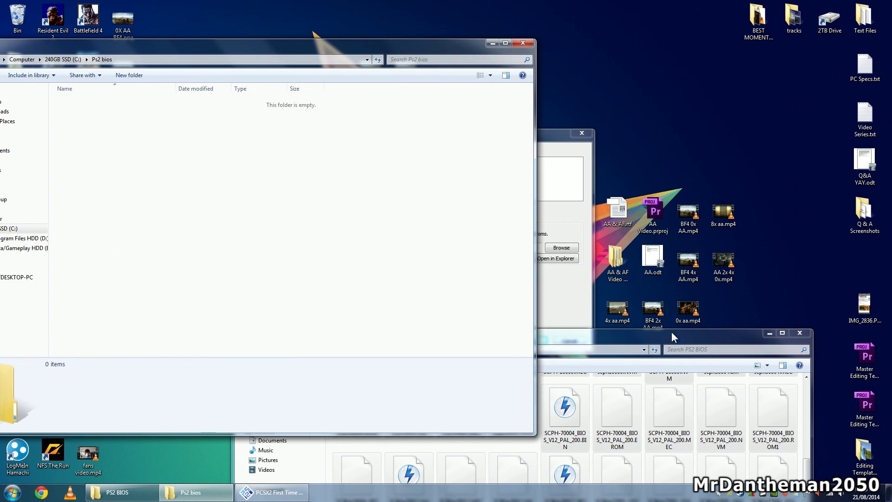
drag(626, 340, 696, 101)
drag(432, 180, 205, 192)
click(228, 208)
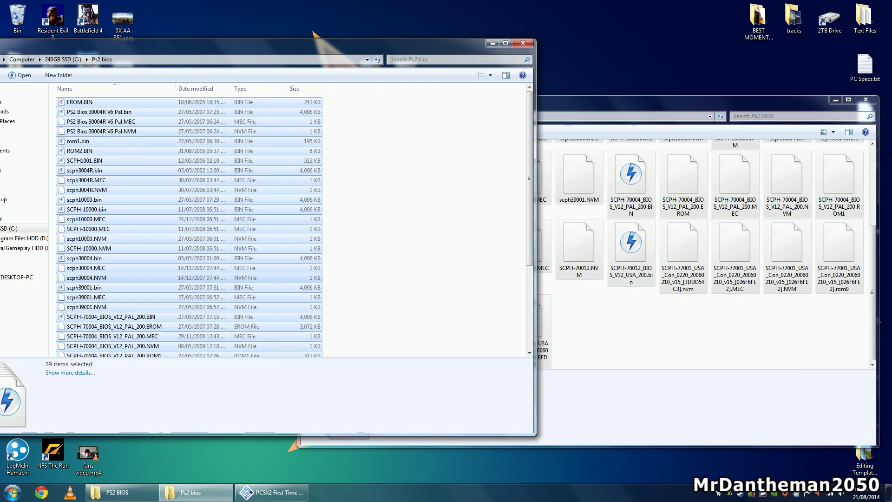
Close the PS2 BIOS and Ps2 bios file windows to return to the first-time configuration.
drag(818, 103, 692, 83)
click(725, 70)
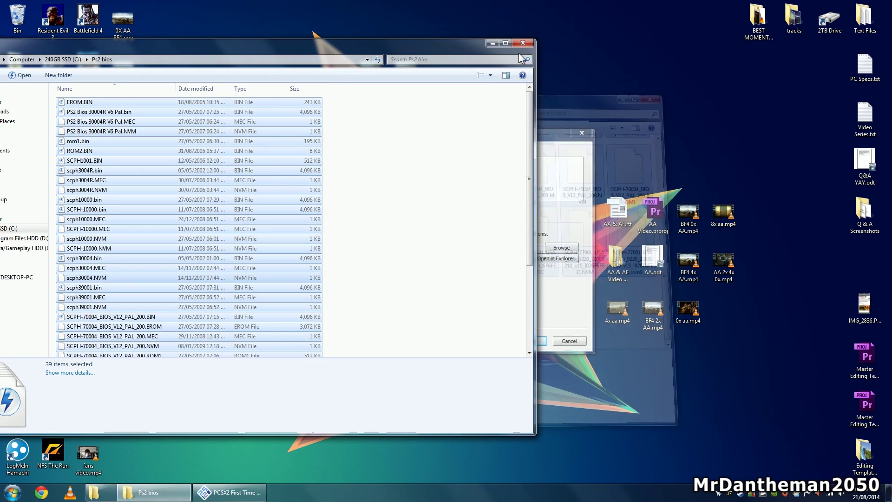
drag(514, 45, 635, 49)
click(689, 46)
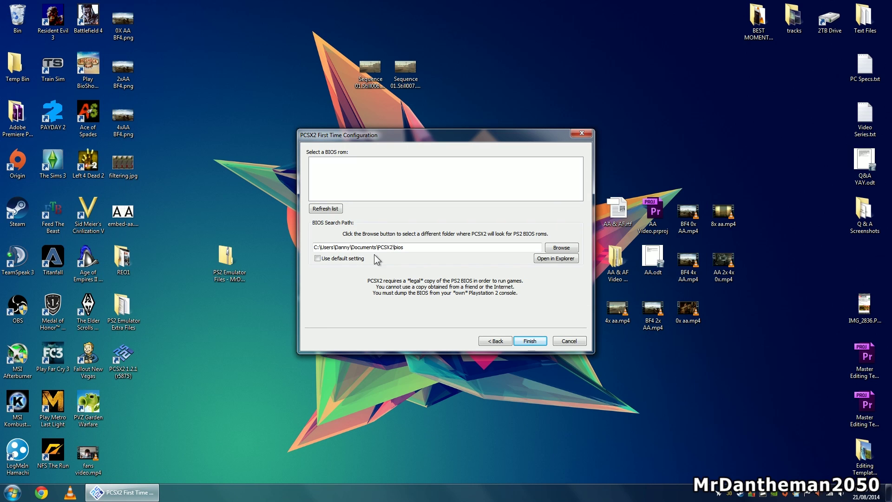
Set the BIOS search path to the C:\Ps2 bios folder.
click(372, 258)
click(562, 247)
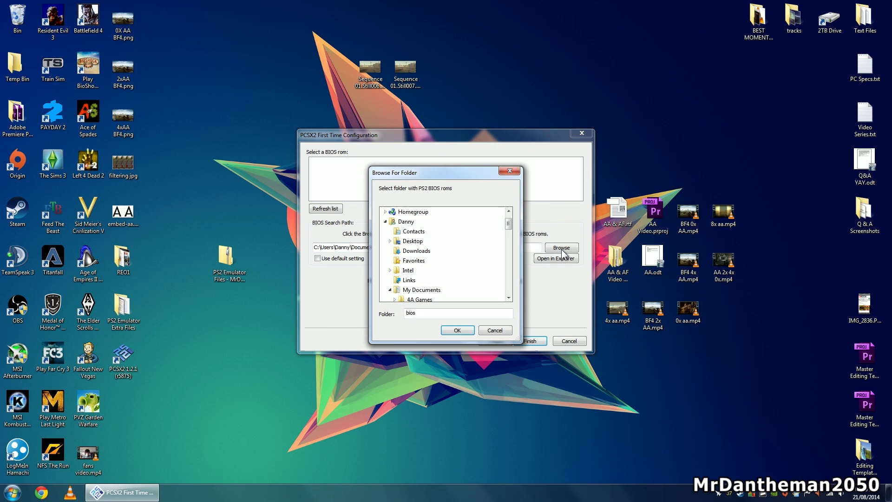
click(385, 221)
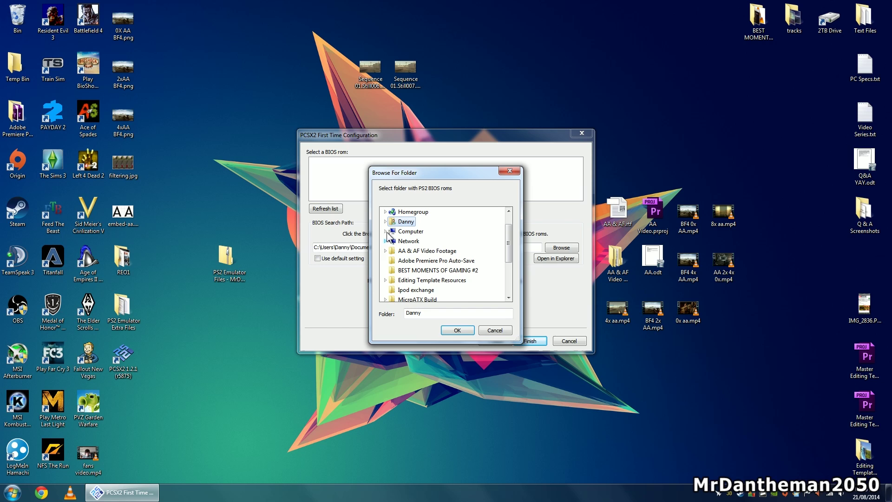
click(385, 231)
click(390, 241)
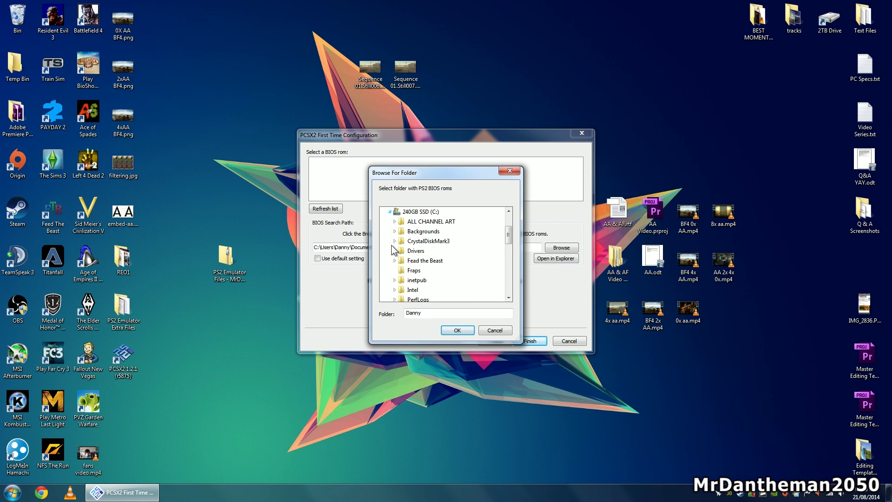
scroll(428, 268, down, 3)
click(417, 250)
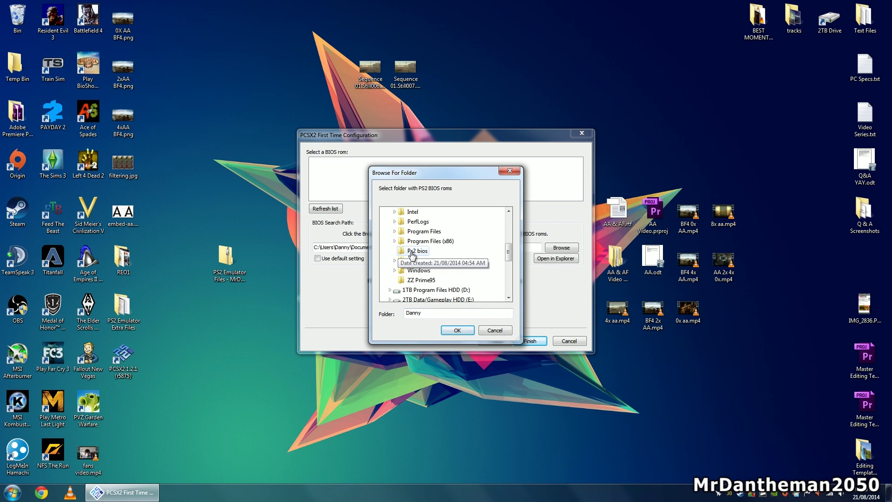
click(454, 330)
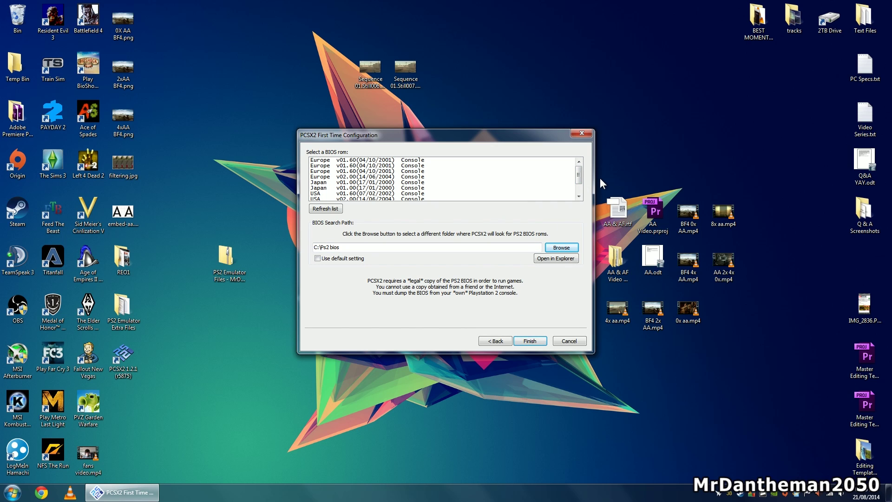
Look through the BIOS rom list, choose Europe v02.00(14/06/2004) Console, and finish the first-time configuration.
drag(579, 177, 579, 178)
drag(579, 175, 579, 183)
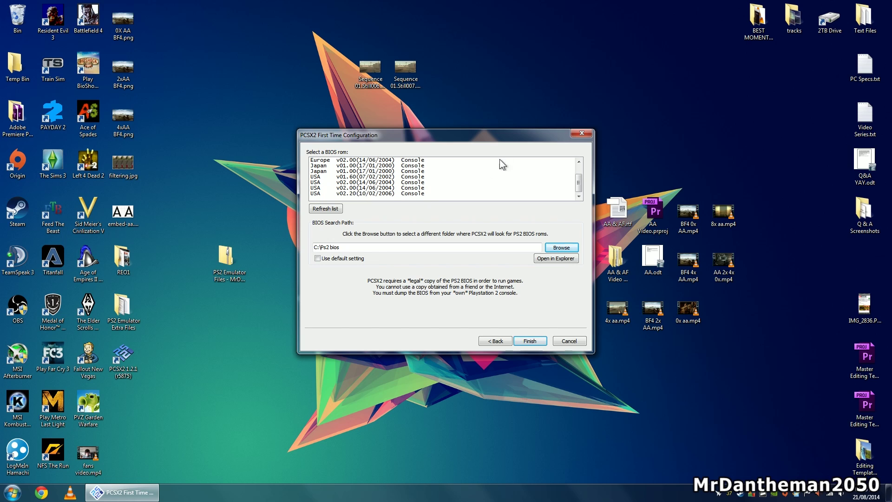
scroll(581, 193, up, 1)
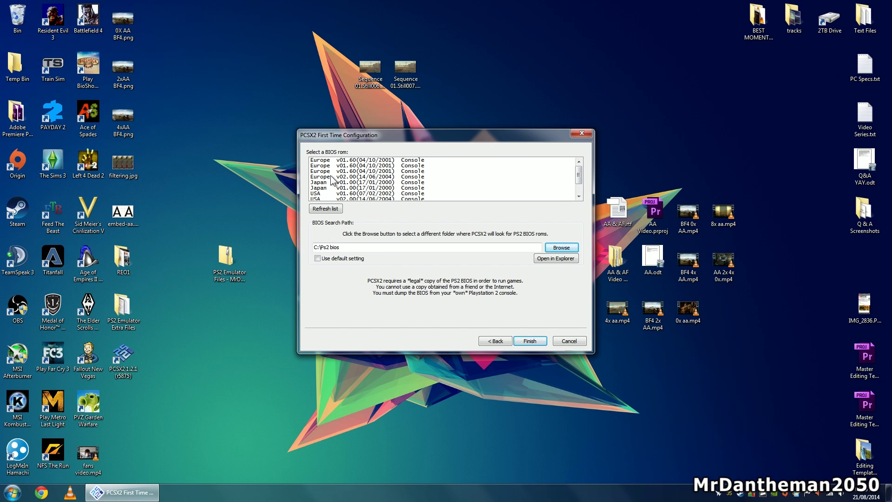
click(336, 177)
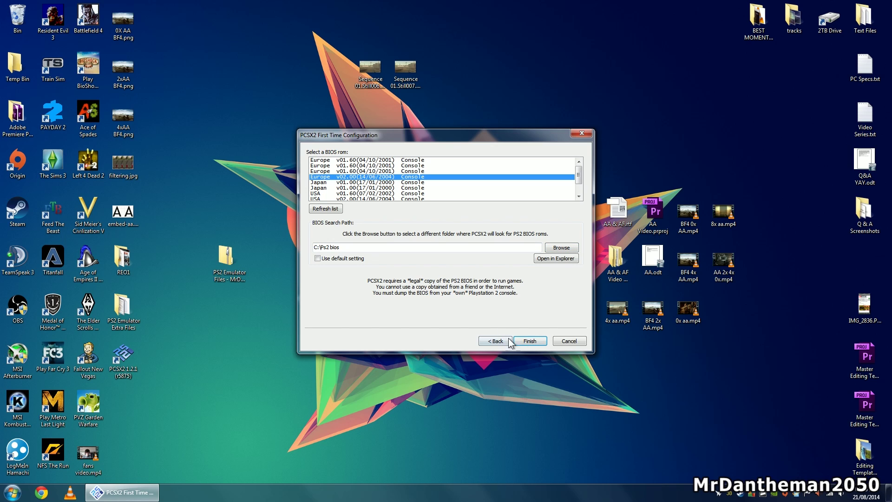
click(530, 341)
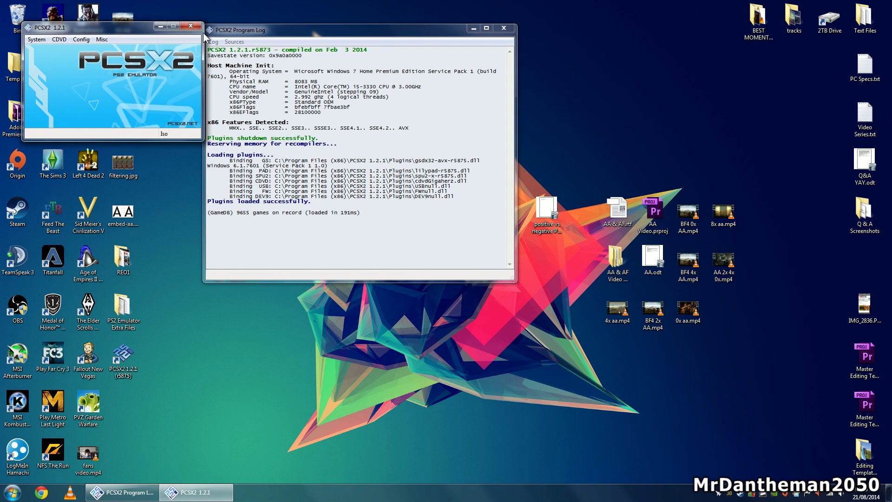
Review the Speedhacks options in the emulation settings and accept them without changes.
drag(135, 28, 353, 58)
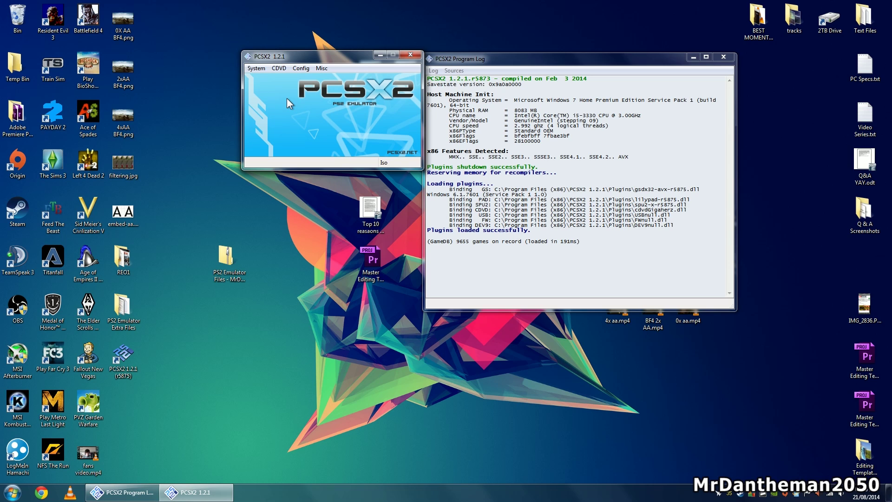
click(300, 69)
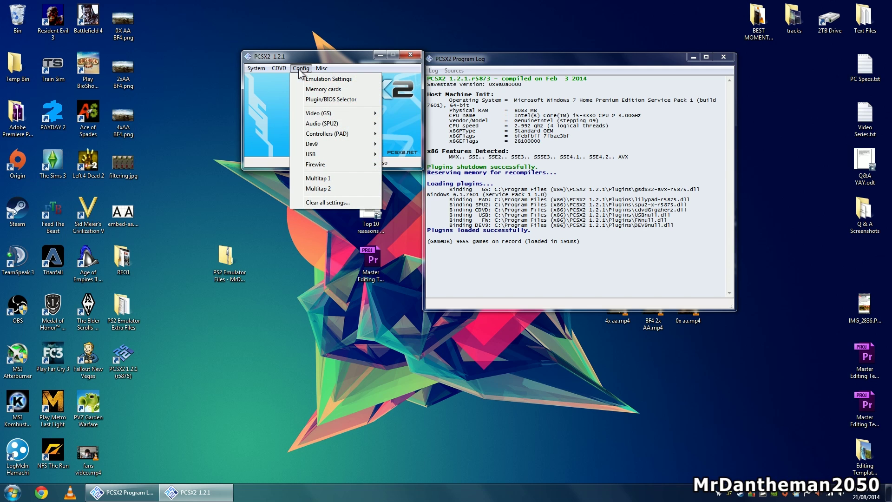
click(302, 79)
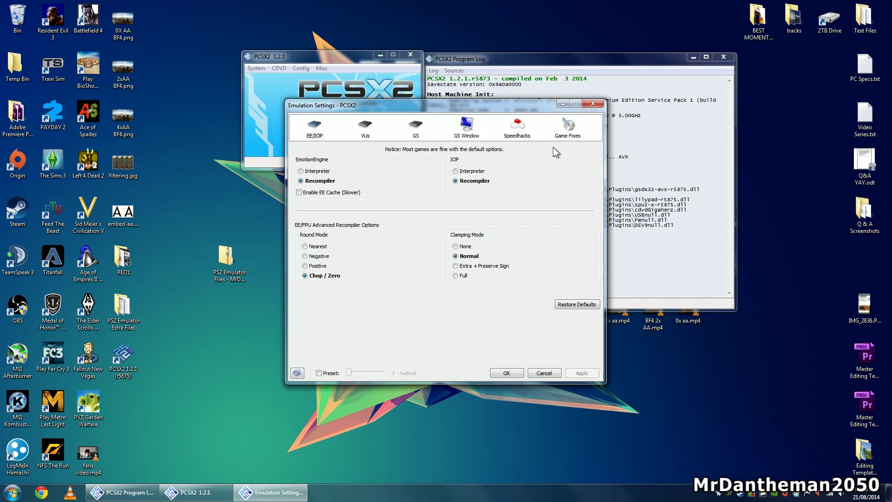
click(517, 128)
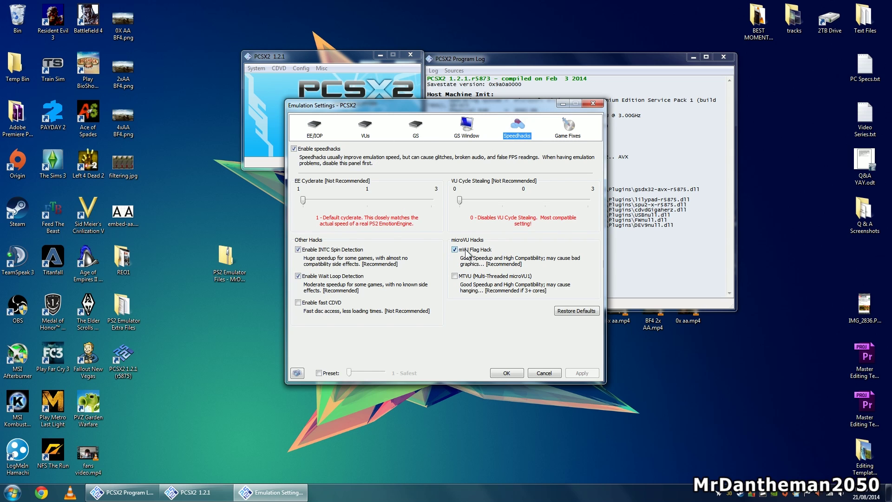
mouse_move(466, 252)
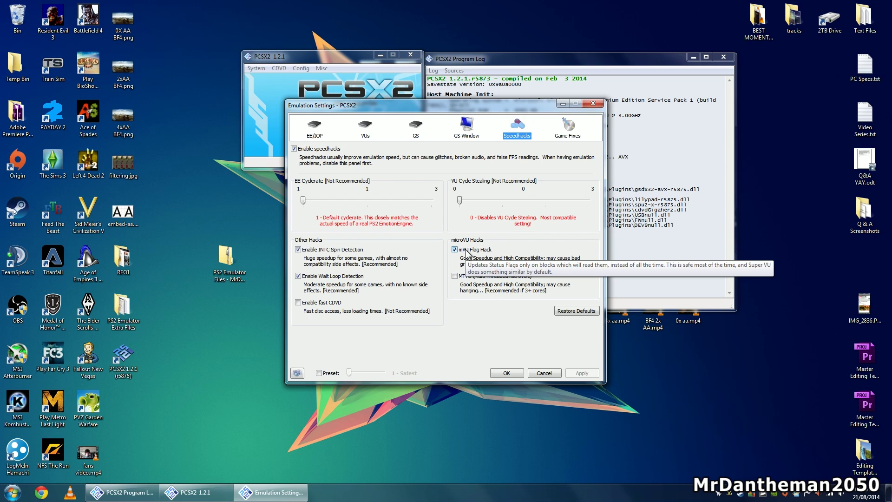
click(507, 374)
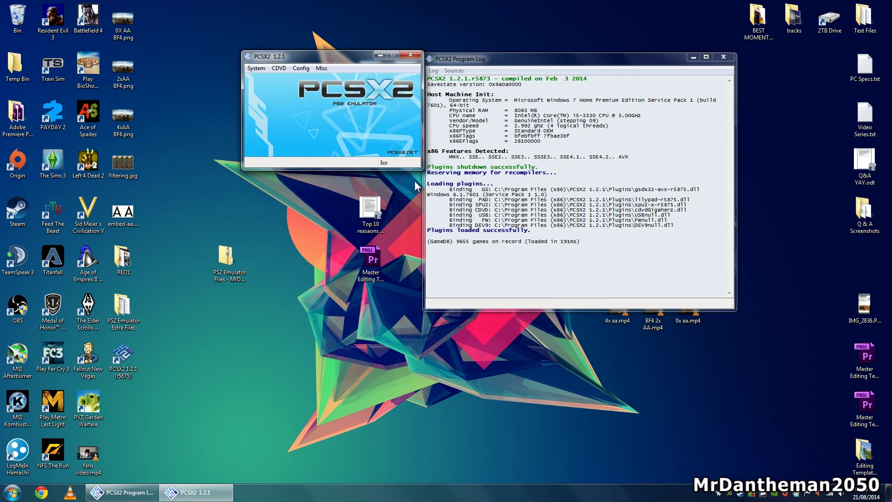
Open the controller (PAD) plugin settings and bring up the Pad 1 bindings.
click(299, 67)
mouse_move(353, 135)
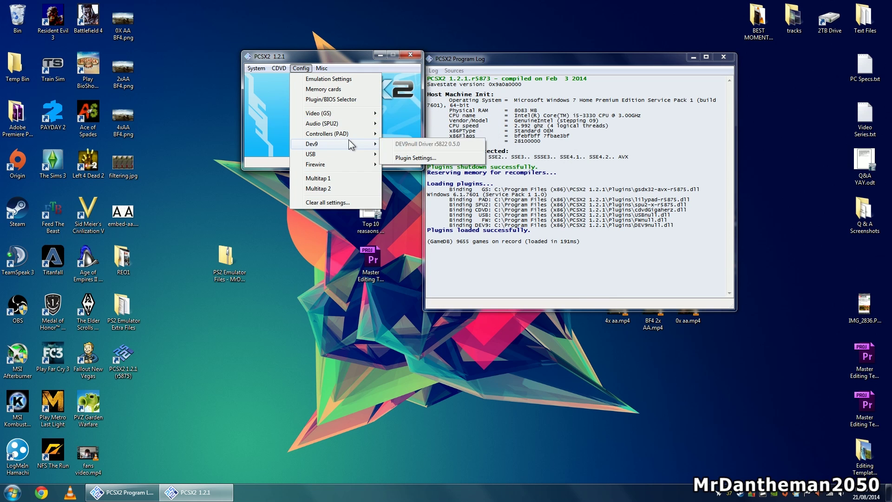
click(406, 148)
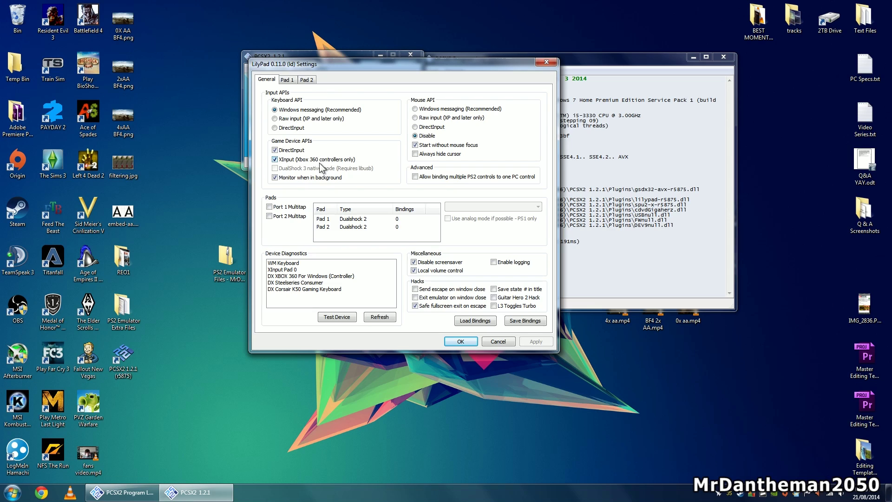
click(288, 80)
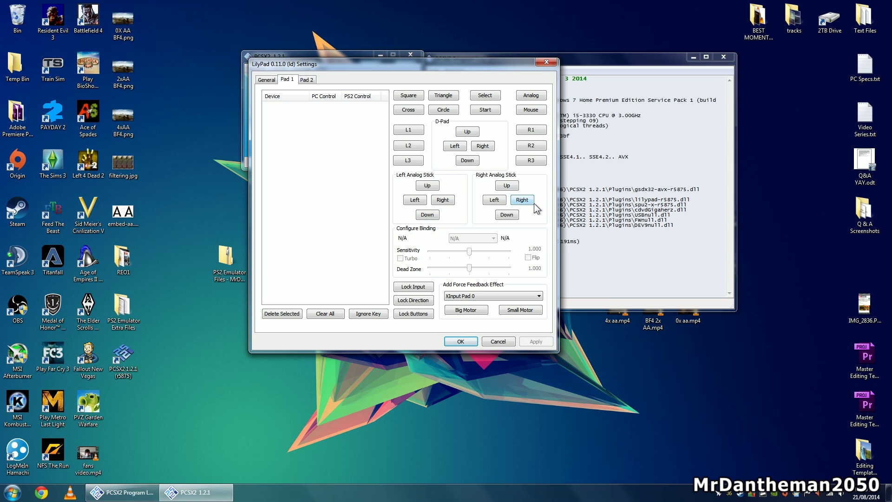
Bind Pad 1's D-Pad Up, Down, Left and Right to the matching D-pad directions of the Xbox 360 controller.
click(470, 135)
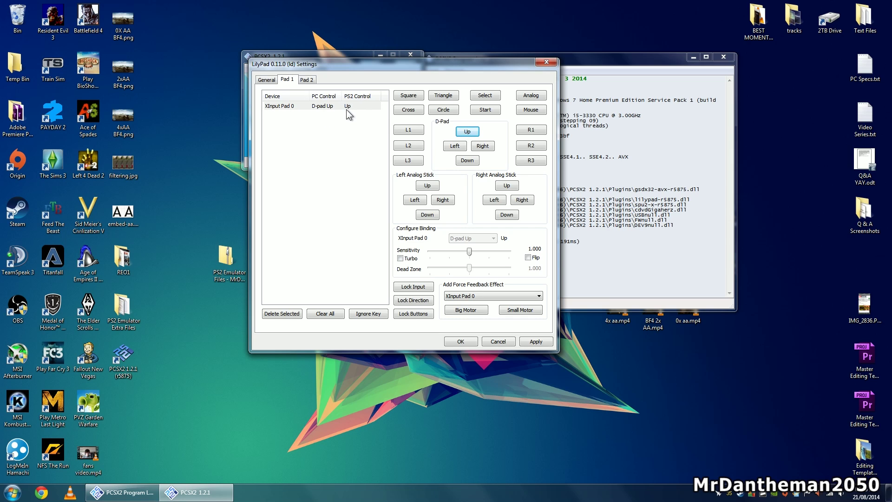
click(473, 161)
click(455, 147)
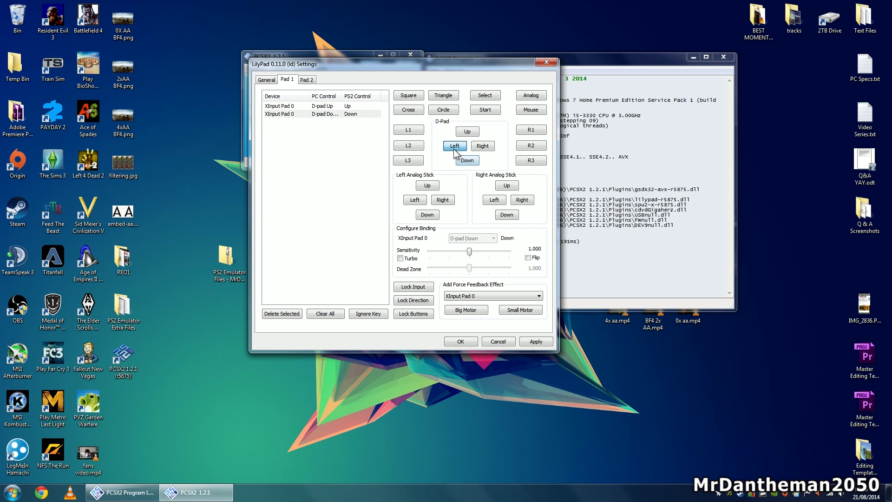
click(478, 147)
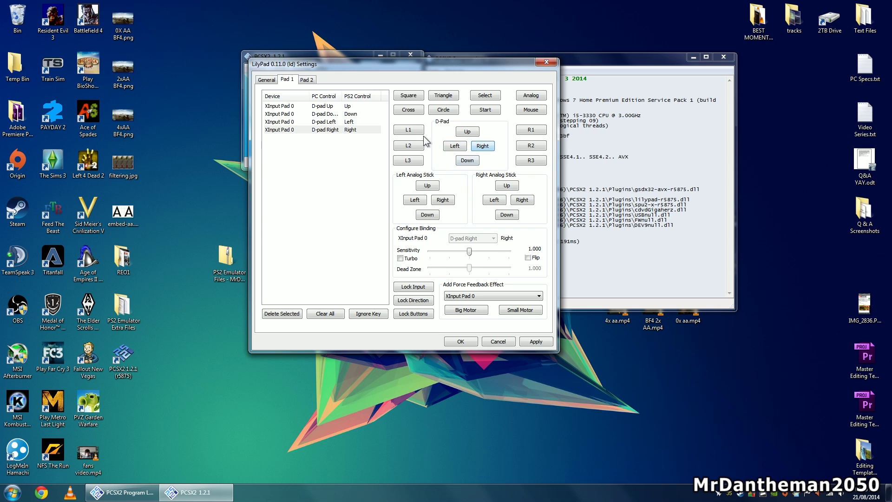
Bind Pad 1's Square to A, Triangle to Y, Circle to B and Cross to X on the Xbox 360 controller.
click(411, 98)
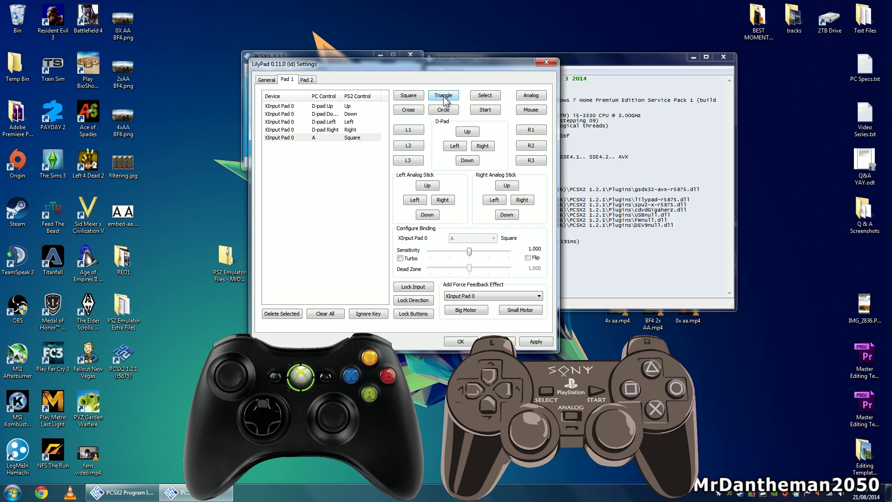
click(442, 110)
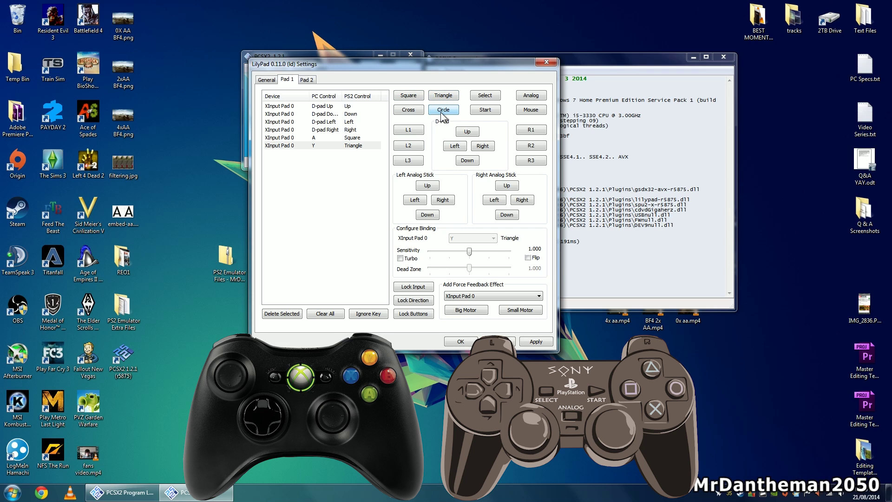
click(418, 112)
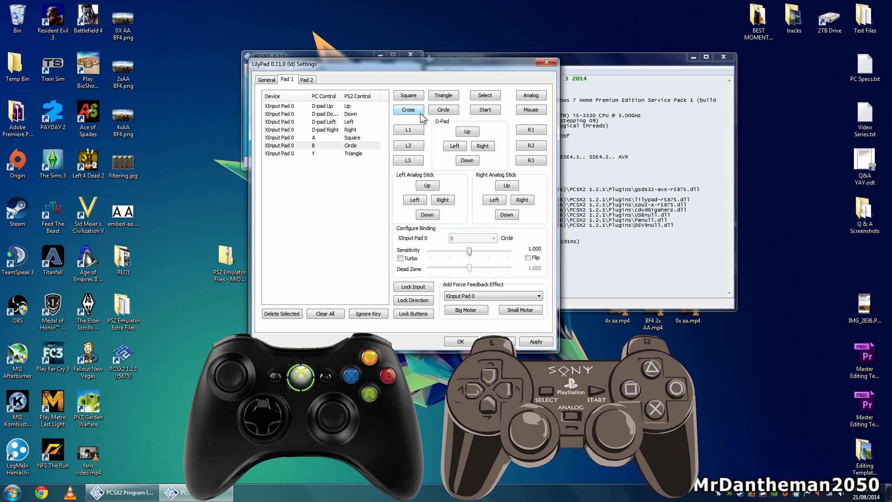
Bind L1 and R1 to the left and right shoulder buttons, L2 and R2 to the triggers, and apply the Pad 1 bindings.
click(416, 131)
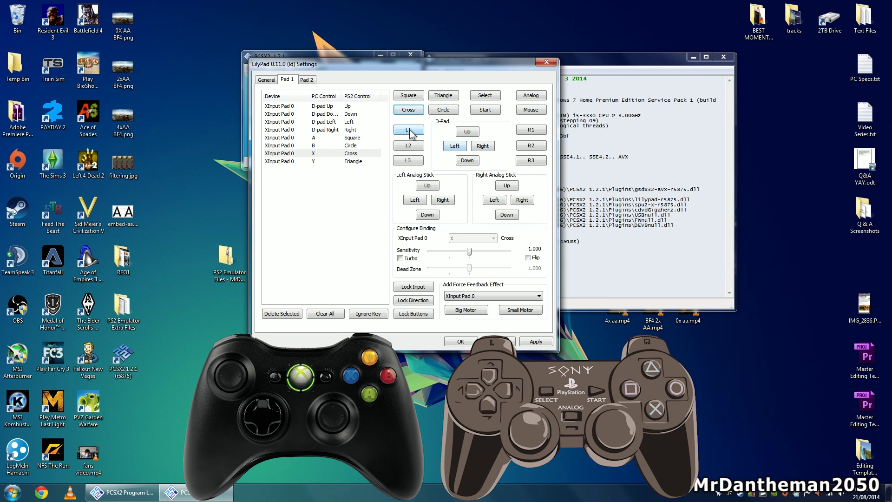
click(530, 130)
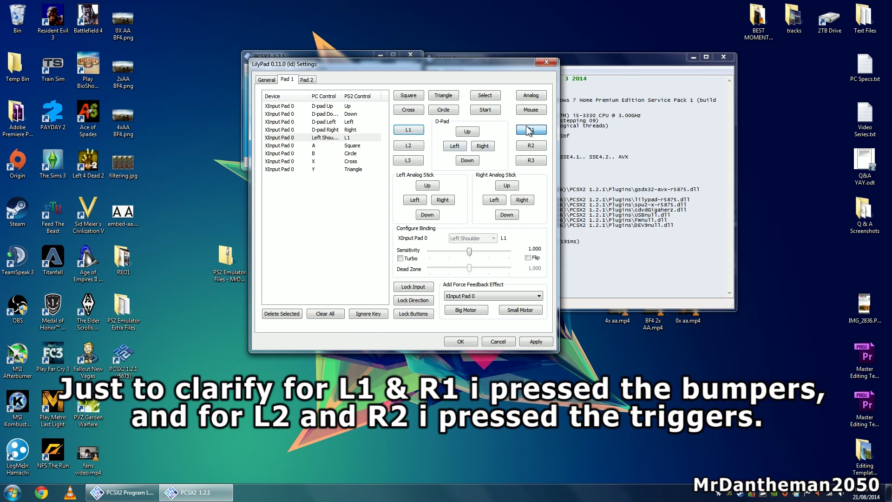
click(406, 147)
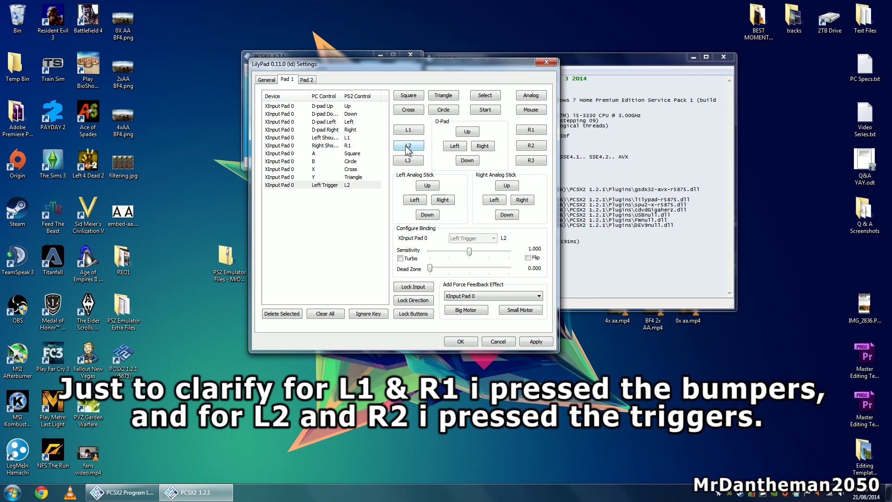
click(535, 148)
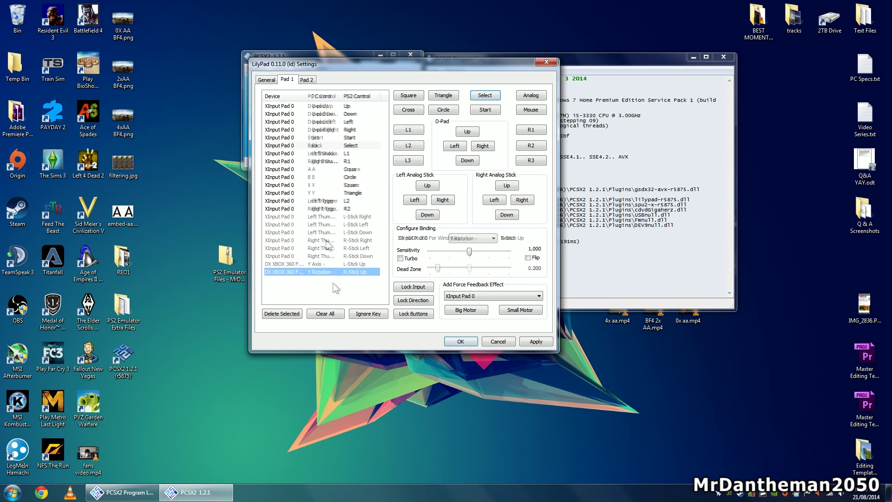
click(538, 343)
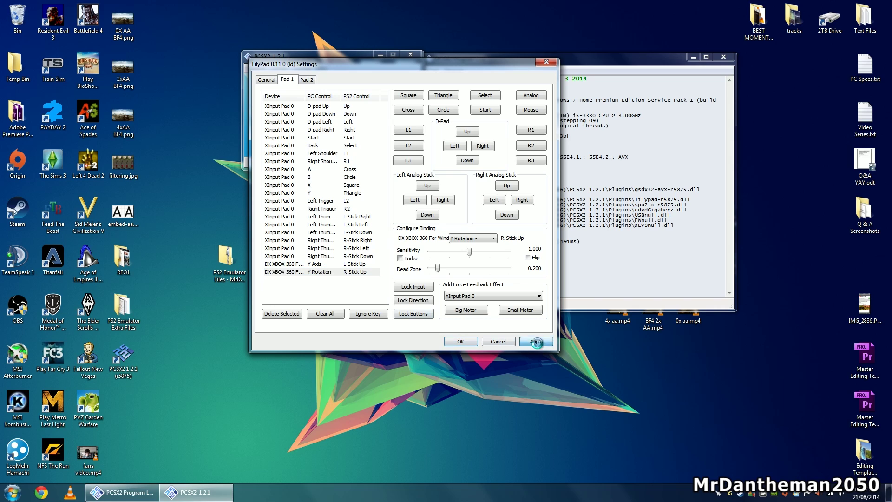
In the Pad 2 bindings, bind D-Pad Up to the keyboard's Up key and Circle to V.
click(307, 80)
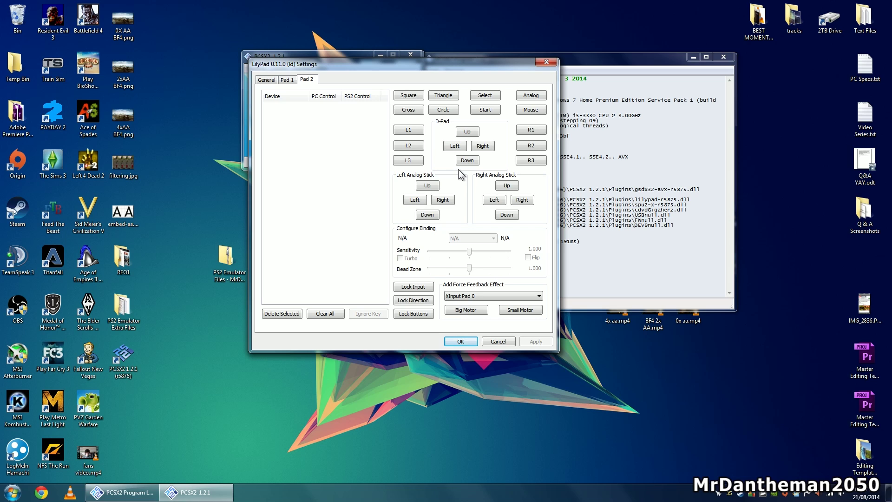
click(486, 146)
click(467, 133)
key(Up)
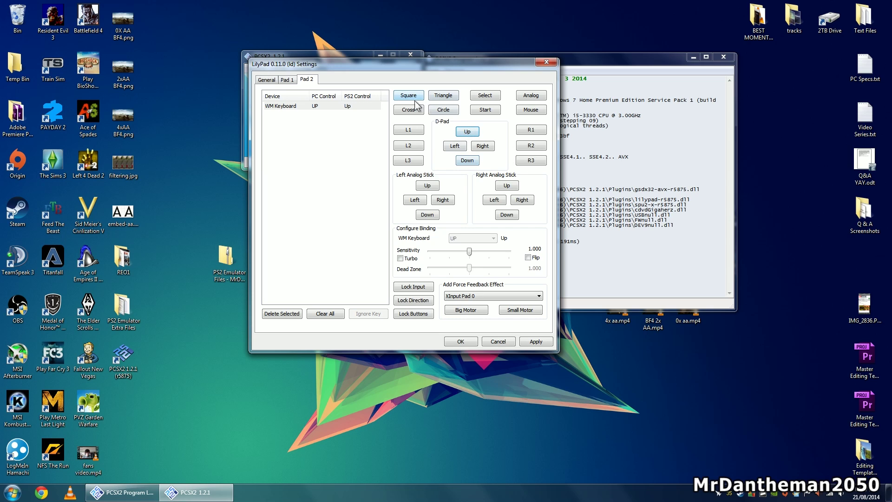
key(v)
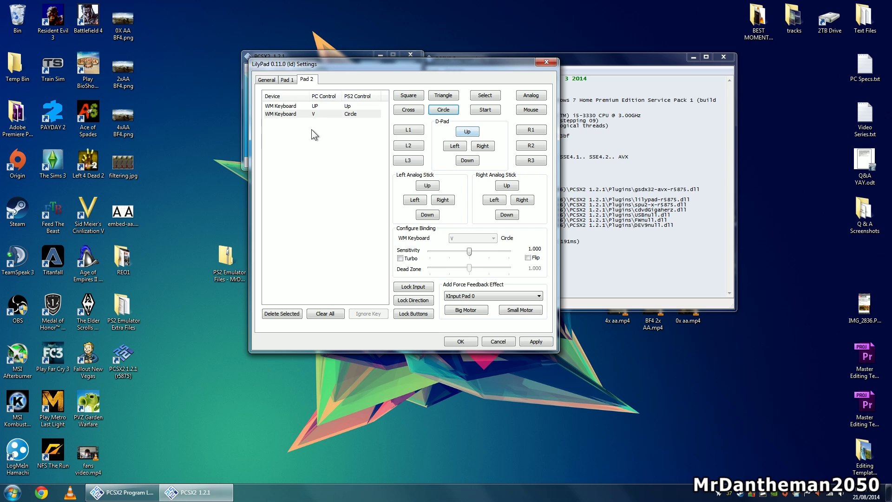
Clear all Pad 2 bindings and accept the controller settings.
drag(319, 133, 304, 105)
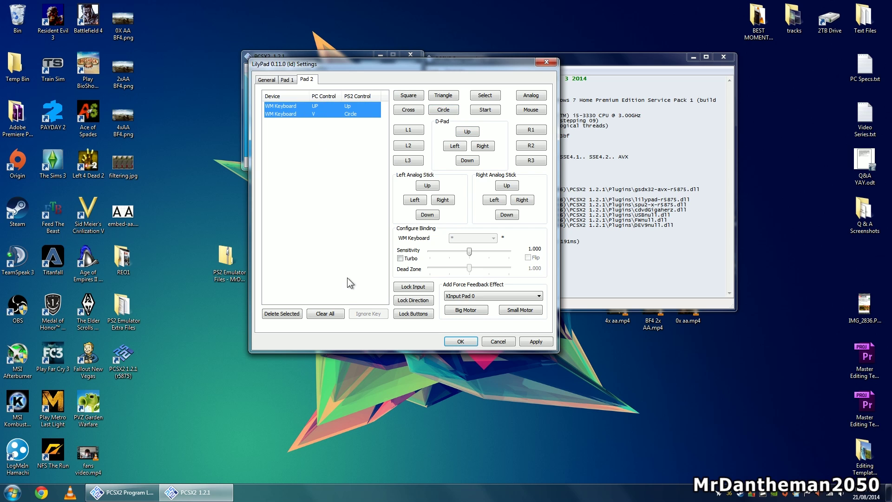
click(334, 314)
click(464, 343)
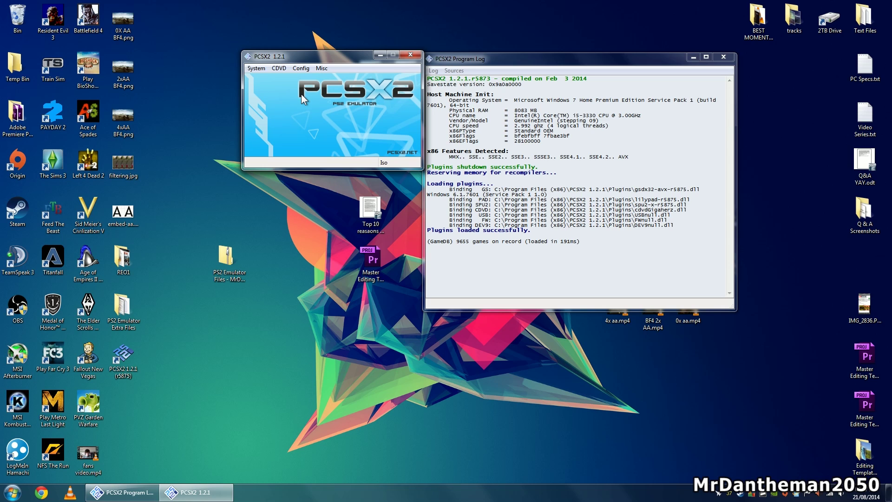
Open the Audio (SPU2) plugin settings and set the output module to 2 - DirectSound (nice).
click(300, 69)
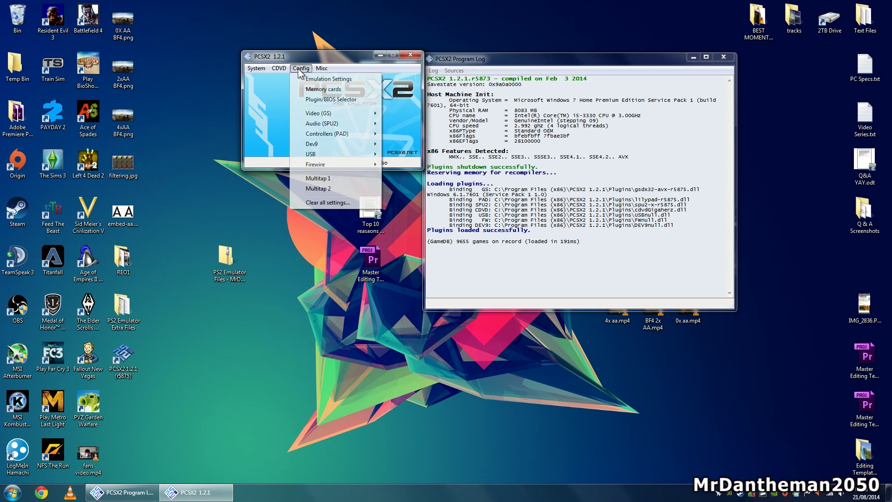
mouse_move(326, 123)
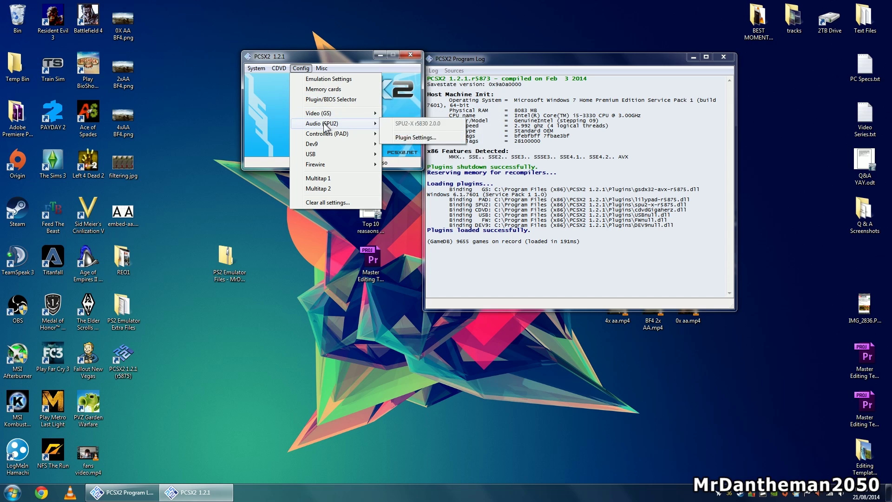
click(417, 137)
click(375, 110)
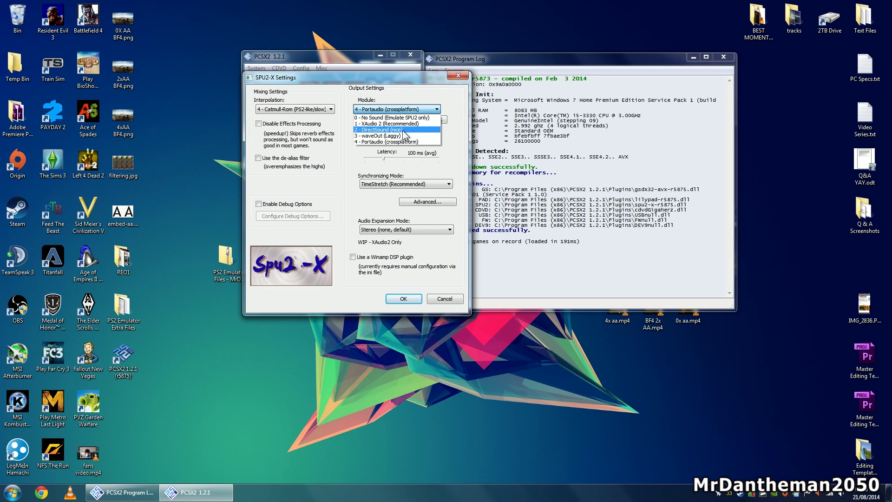
click(403, 130)
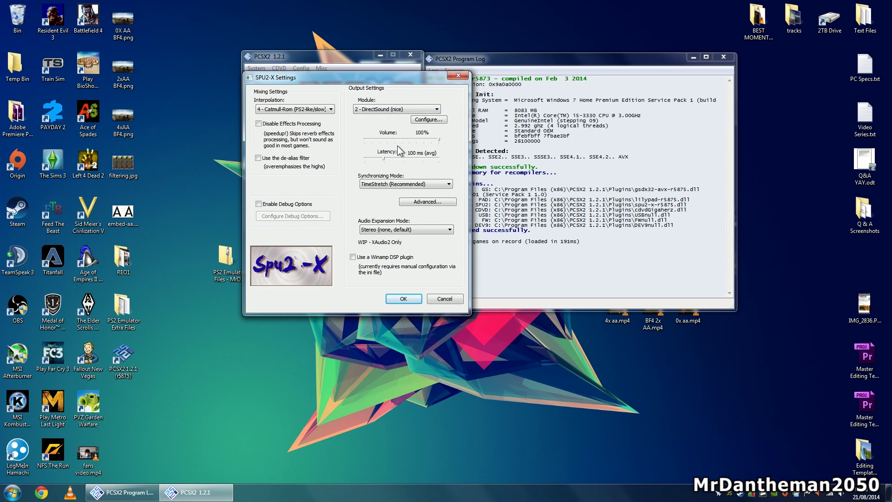
Set the audio interpolation to 3 - Hermite (better highs) and accept the SPU2-X settings.
click(283, 110)
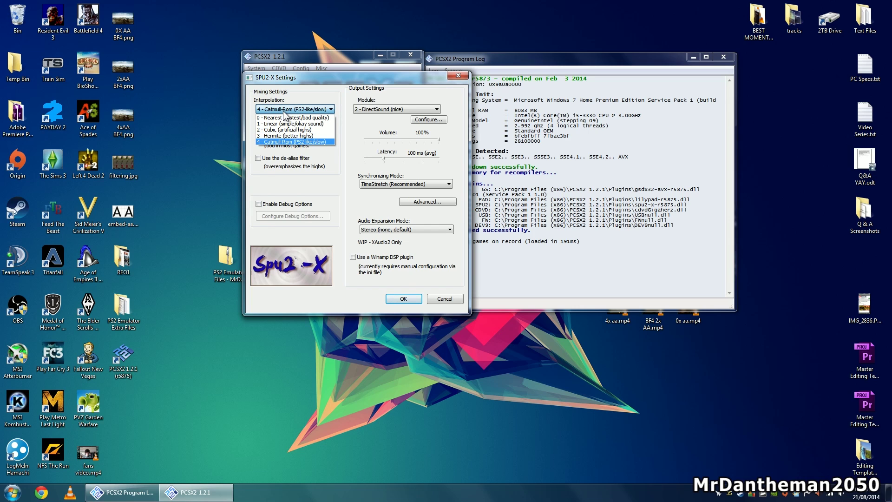
click(312, 138)
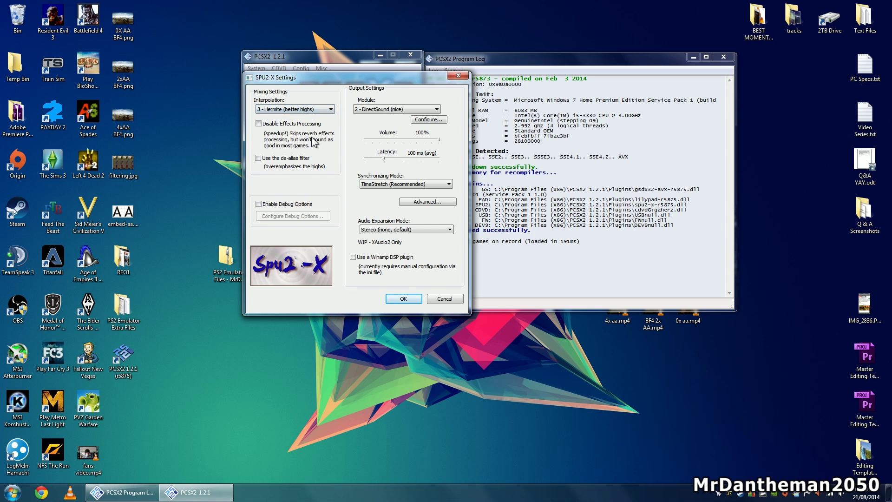
click(397, 302)
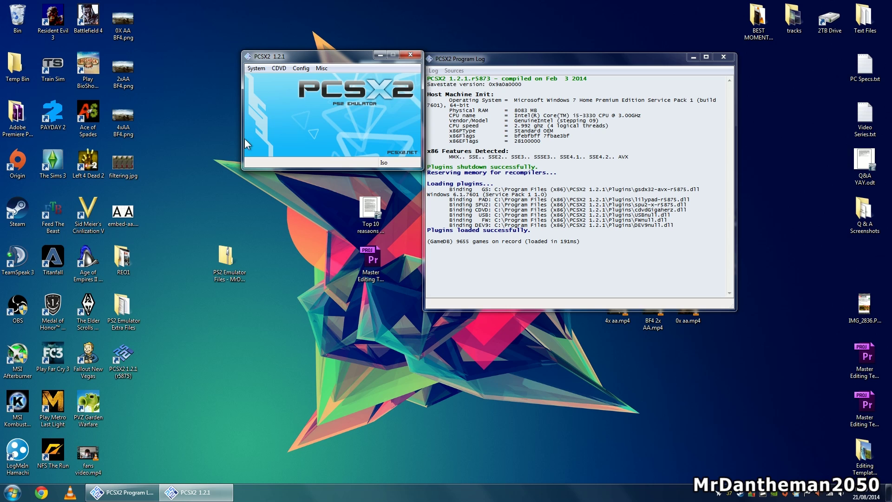
Select REOUTBREAK.ISO from the REO1 folder on the Desktop as the CDVD source ISO.
click(257, 68)
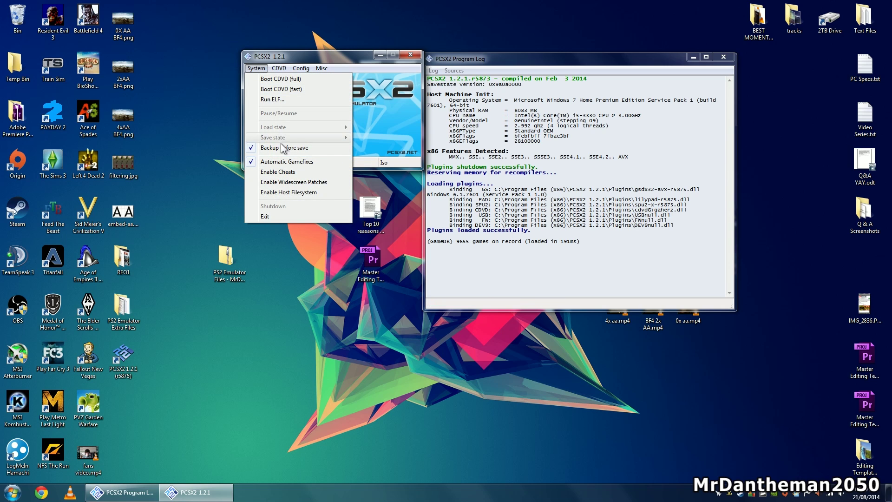
mouse_move(278, 70)
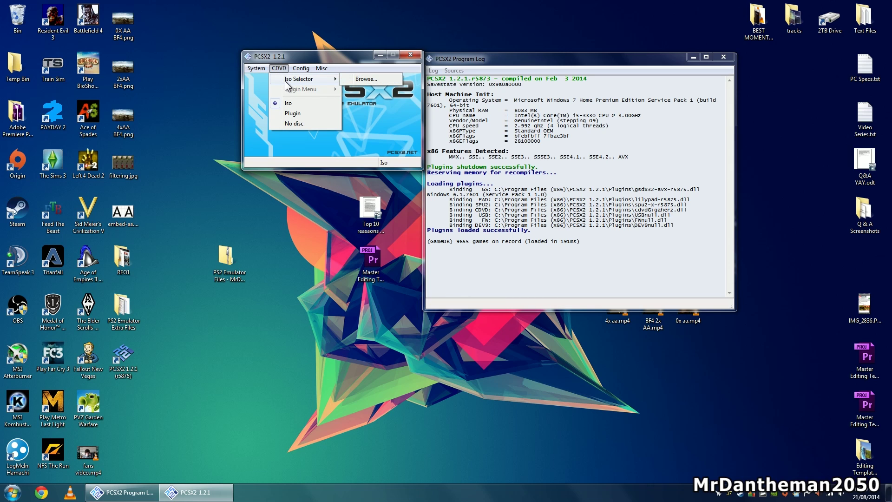
click(362, 79)
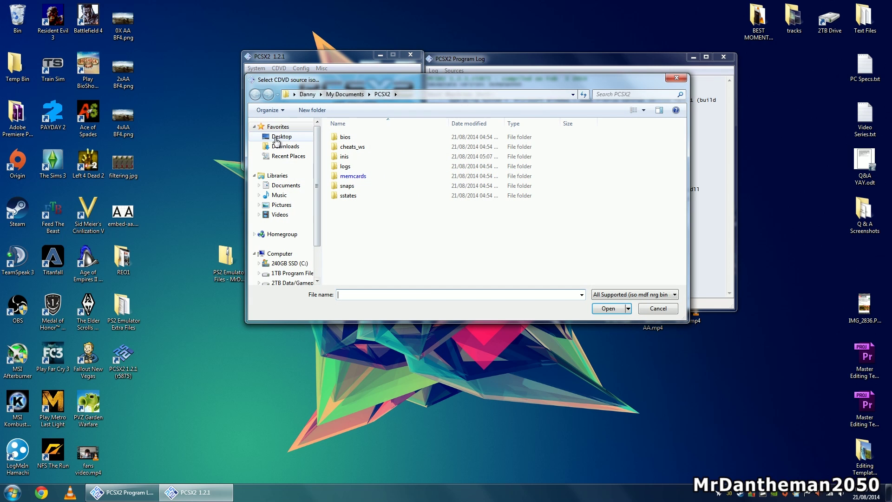
click(281, 137)
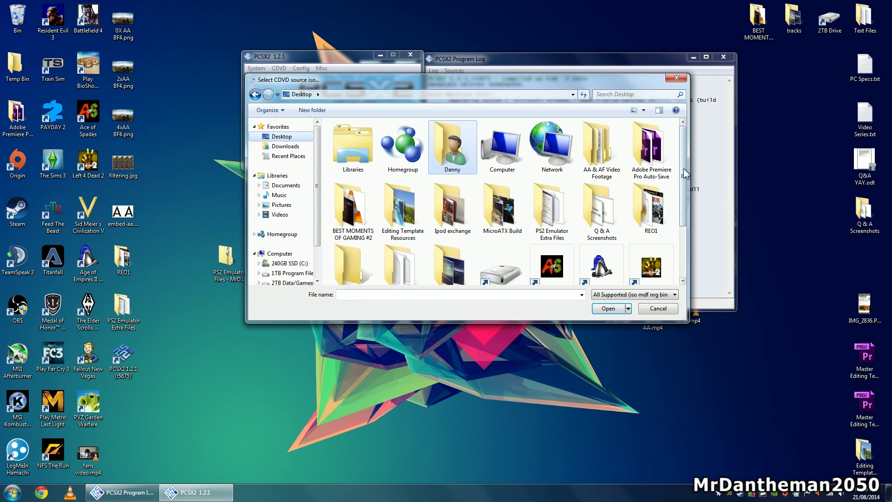
scroll(685, 173, down, 2)
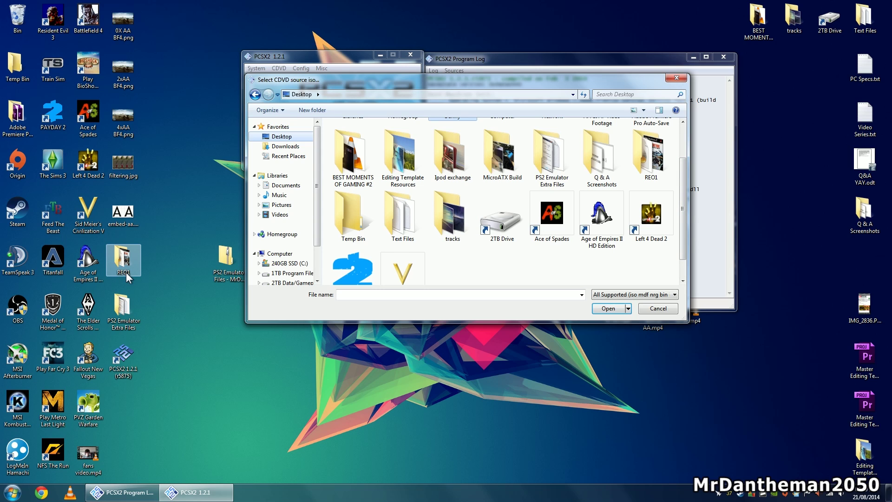
double_click(662, 176)
click(359, 139)
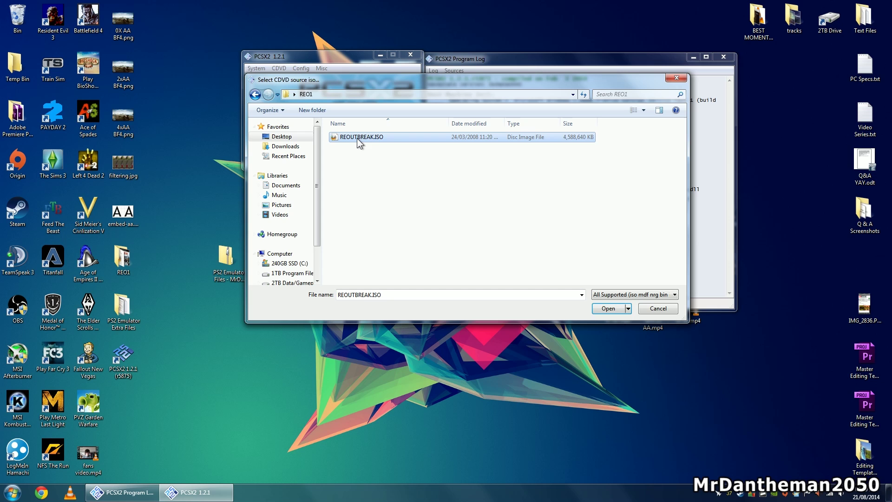
click(608, 309)
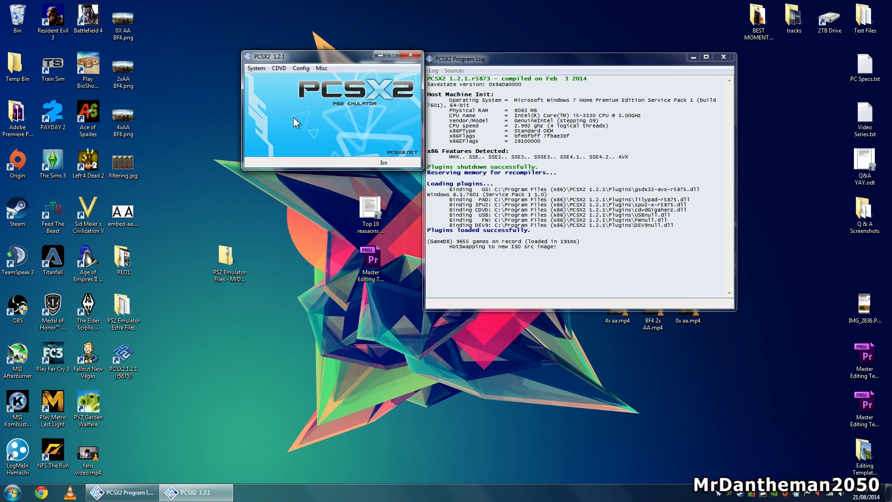
Boot the selected ISO with a full CDVD boot and enlarge the game window.
click(255, 69)
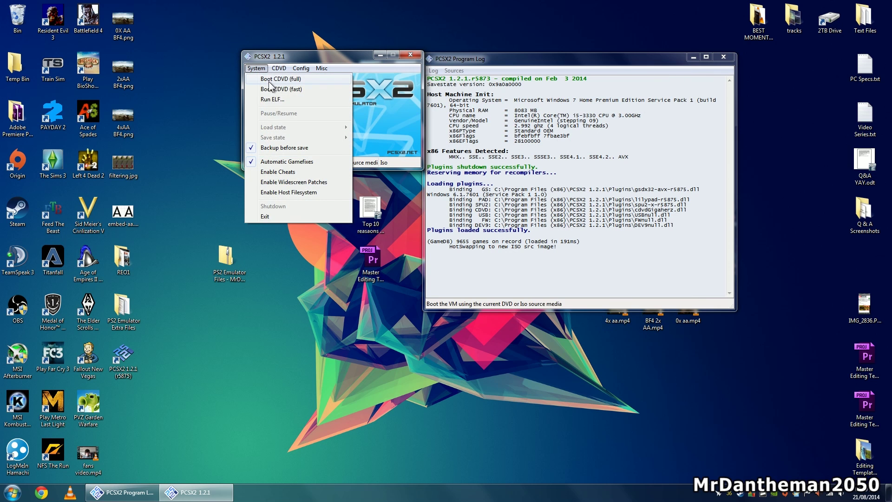
click(301, 79)
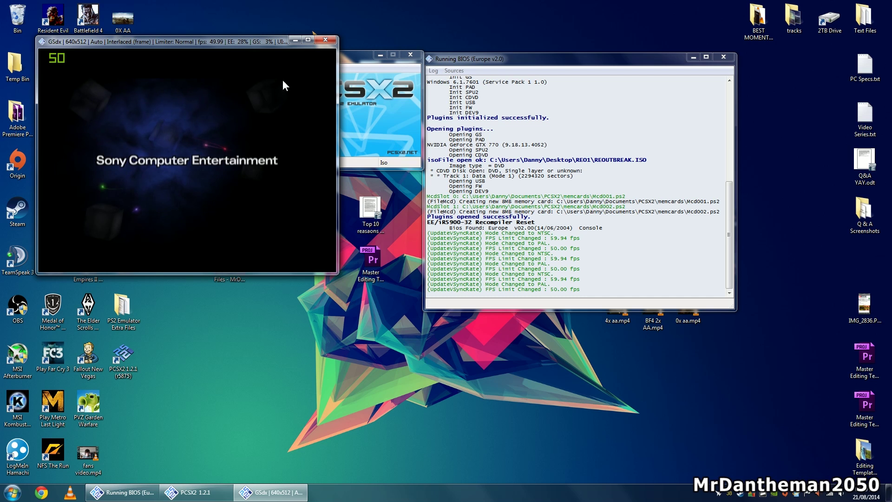
drag(338, 274, 482, 356)
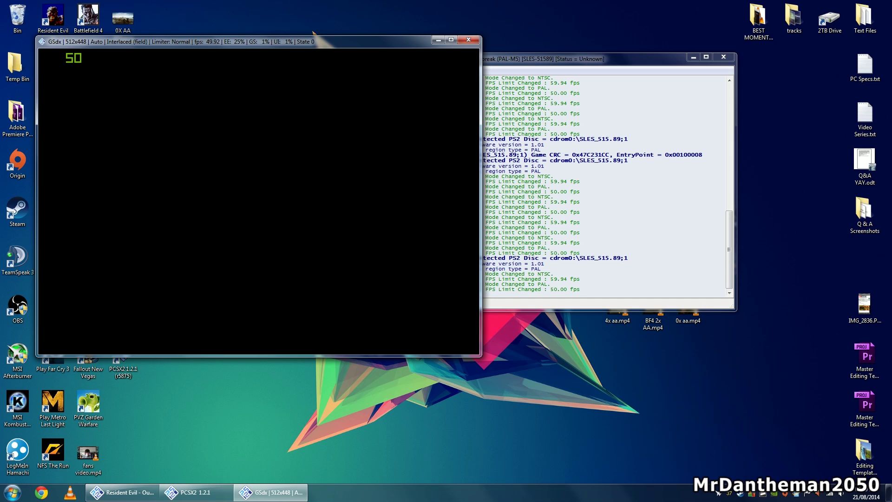
Choose English as the game language and start the game without changing the video mode.
key(Down)
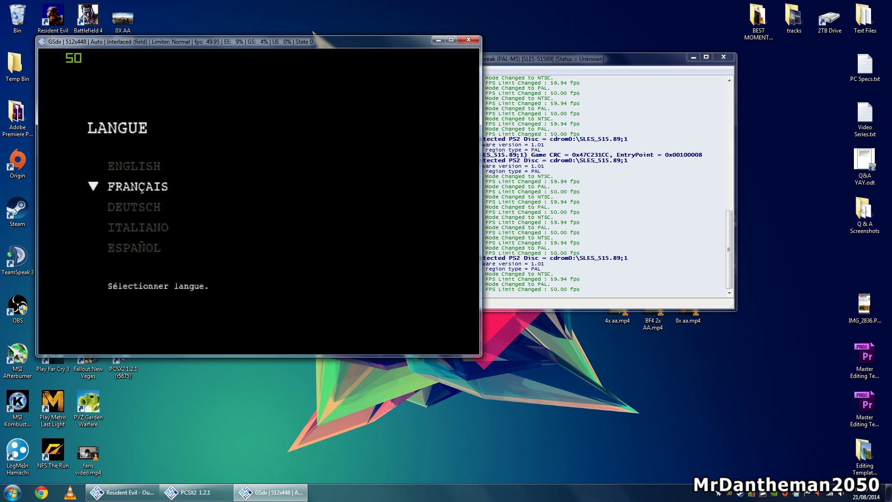
key(Up)
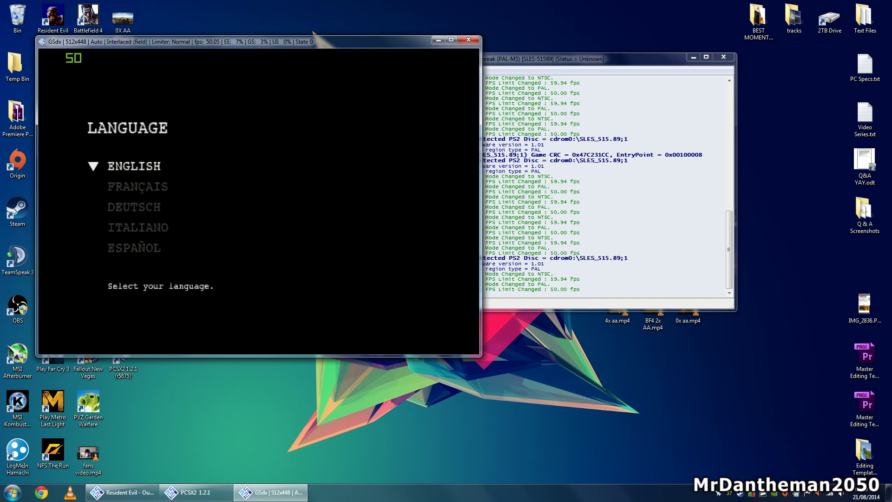
key(Return)
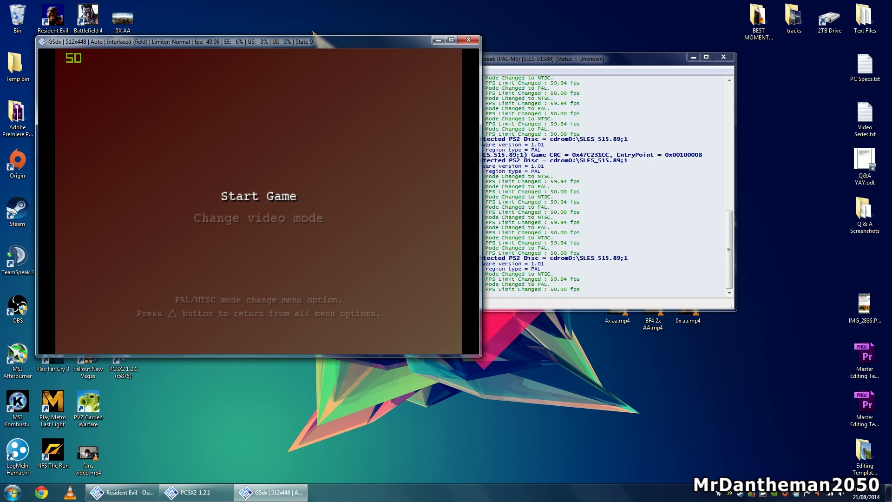
key(Return)
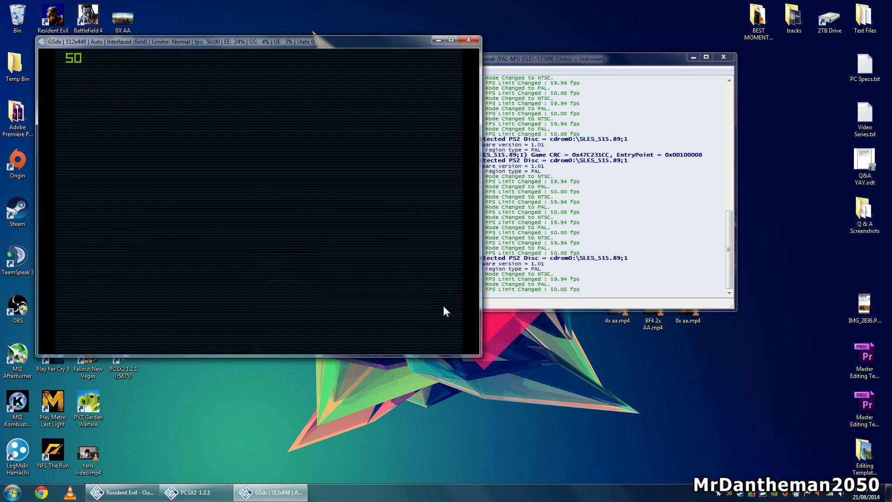
Enlarge the game window further and continue past the Resident Evil Outbreak title screen.
drag(481, 356, 580, 436)
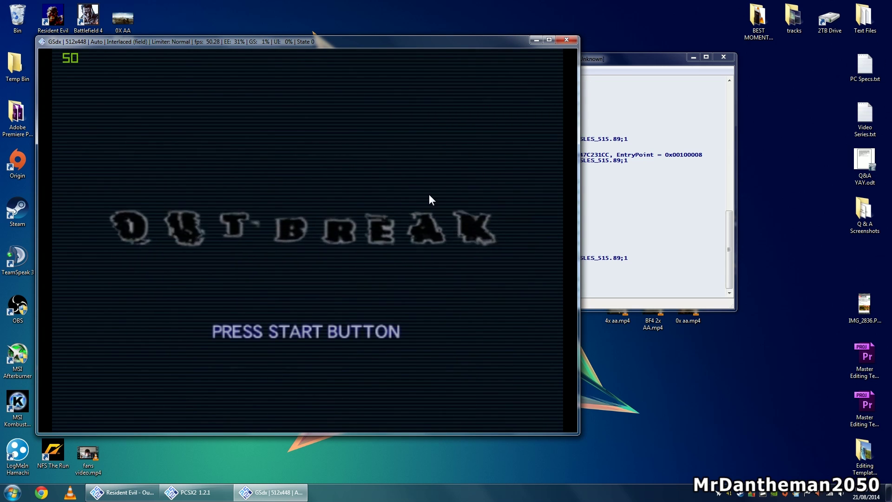
key(Return)
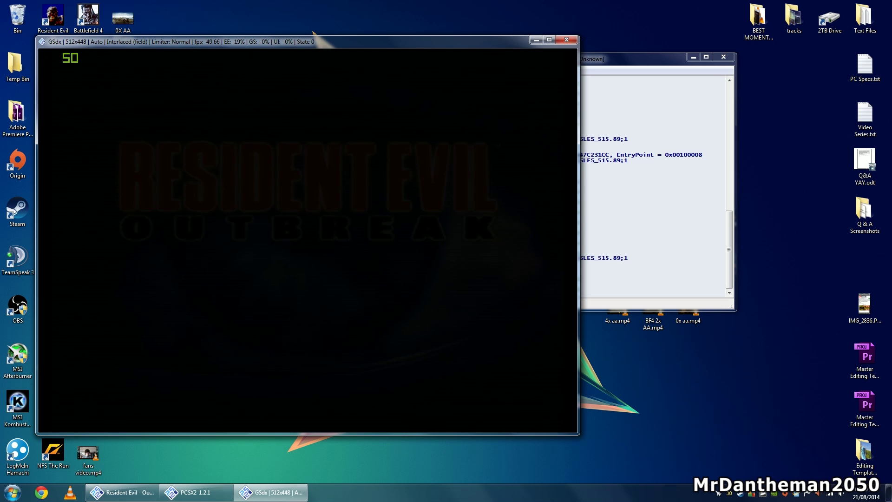
Try out navigation between the main menu entries, and start Play in Scenario mode.
key(Down)
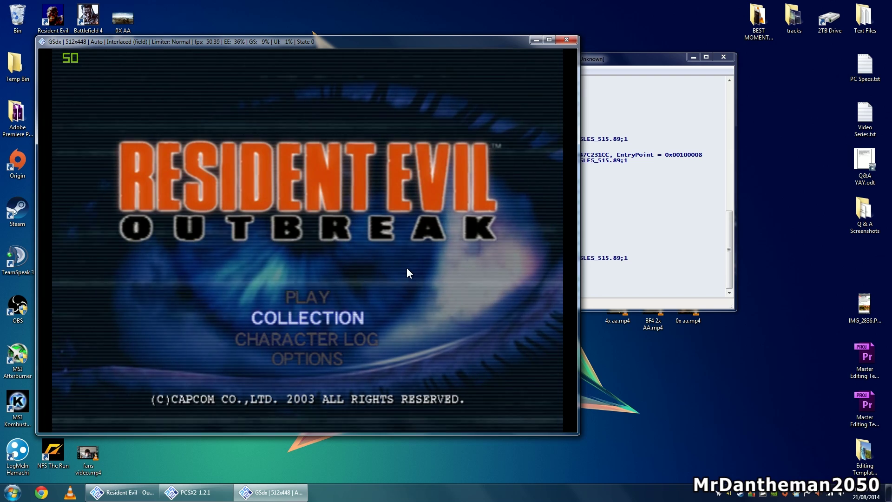
key(Up)
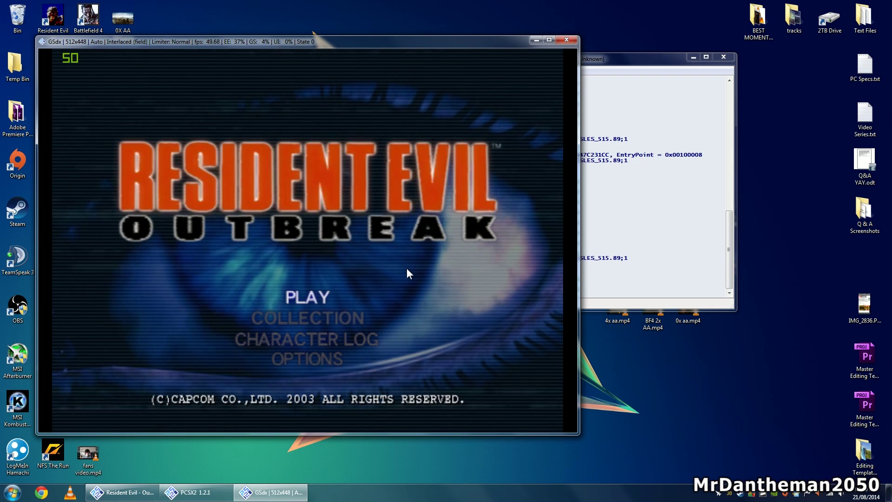
key(Down)
key(Down)
key(Up)
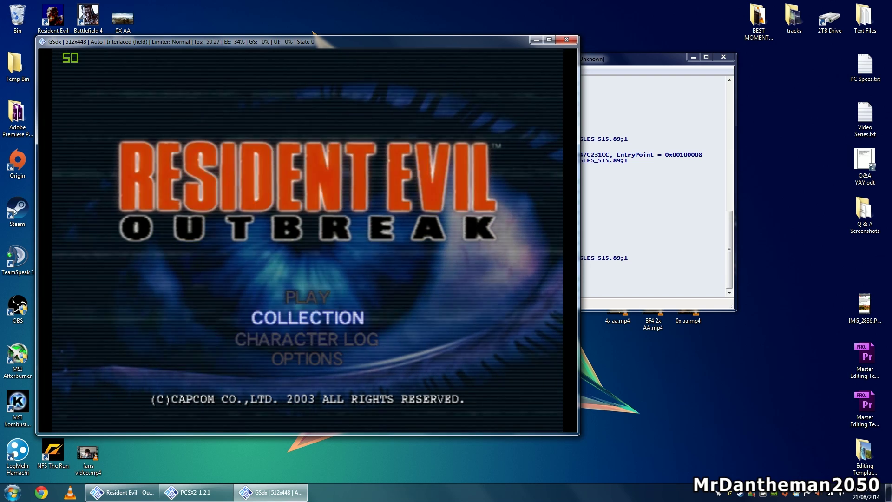
key(Up)
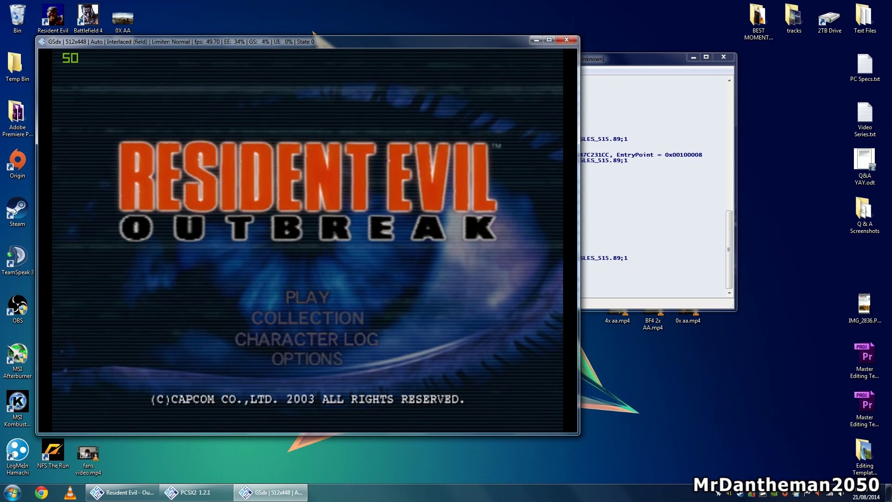
key(Down)
key(Down)
key(Up)
key(Up)
key(Return)
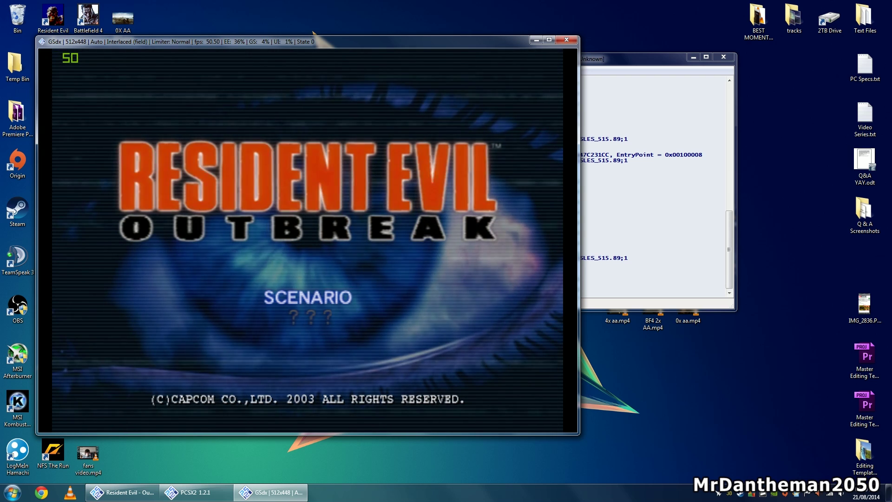
key(Return)
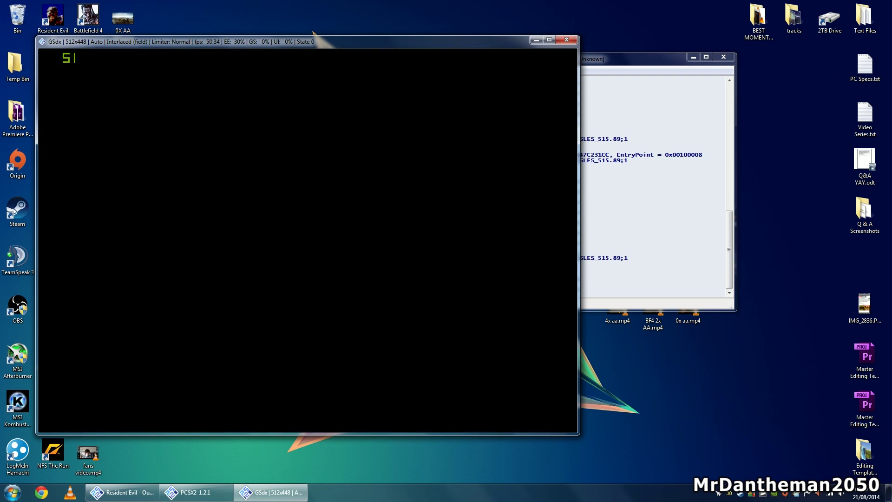